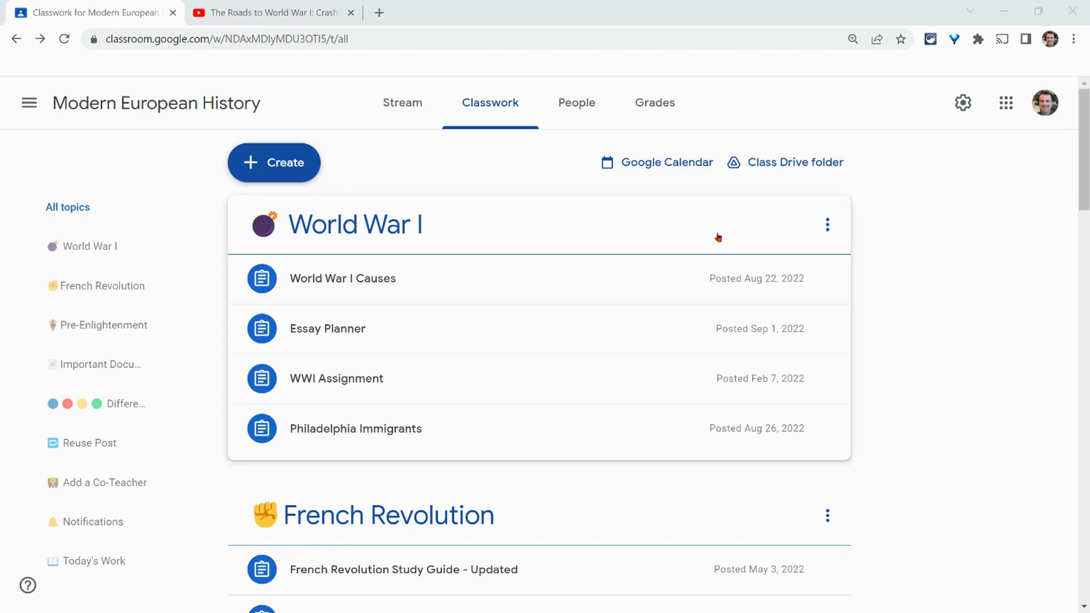
- Open the Create menu on the Modern European History Classwork page
{"action": "left_click", "coordinate": [275, 166]}
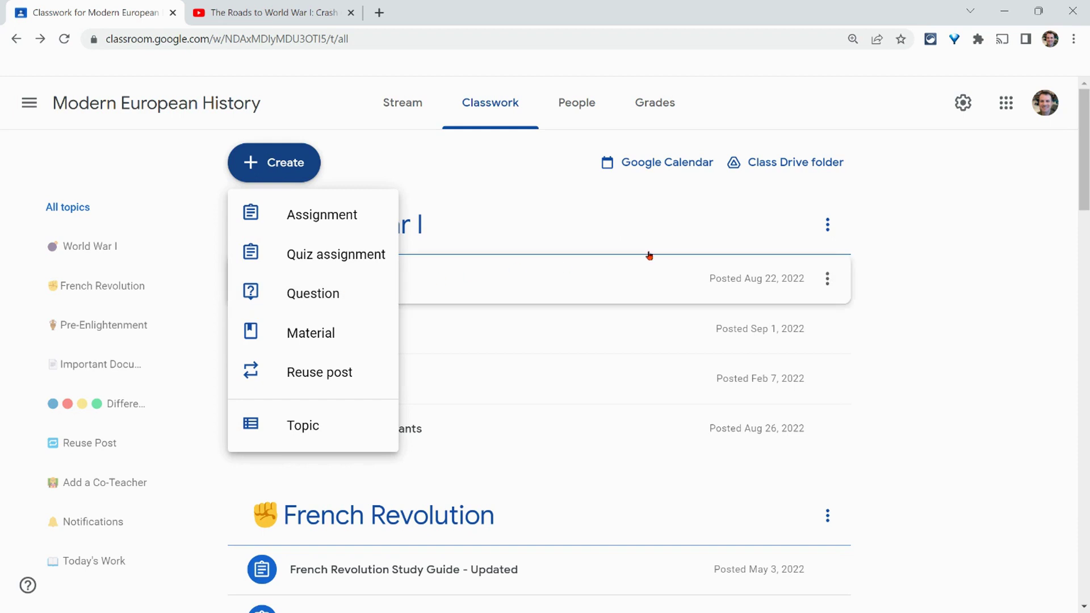
- Set the class Stream permission to 'Students can only comment' and save the settings
{"action": "left_click", "coordinate": [963, 103]}
{"action": "scroll", "coordinate": [842, 204], "scroll_direction": "down", "scroll_amount": 9}
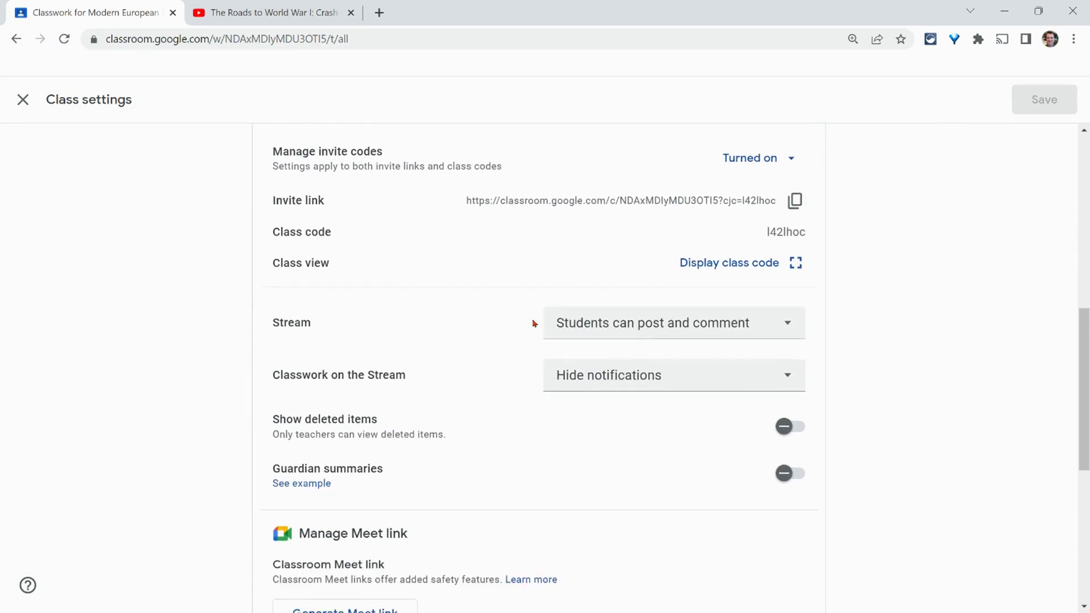
{"action": "left_click", "coordinate": [787, 322]}
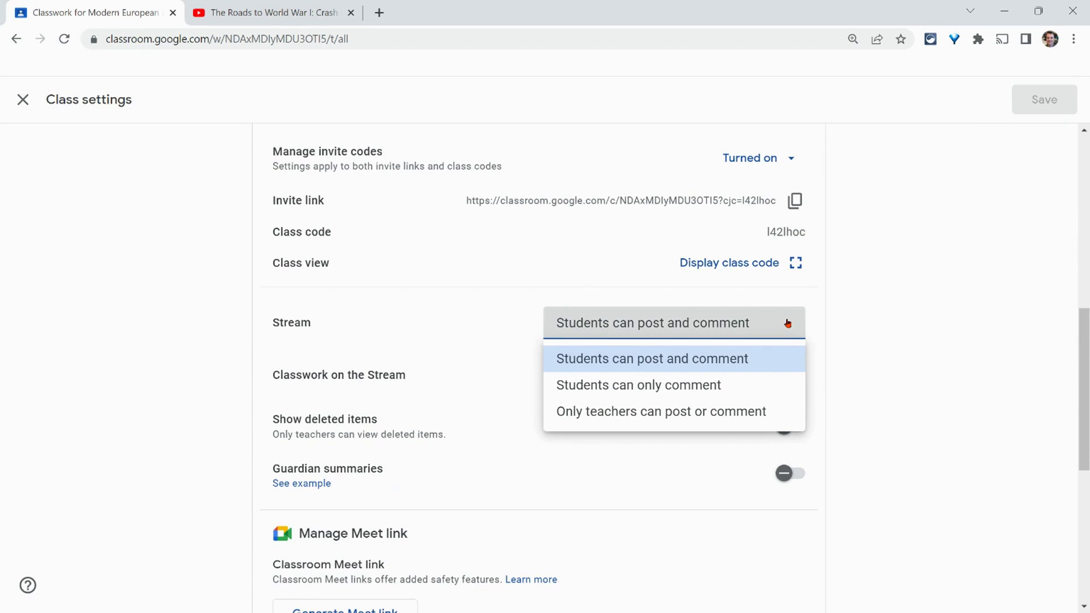
{"action": "left_click", "coordinate": [675, 381]}
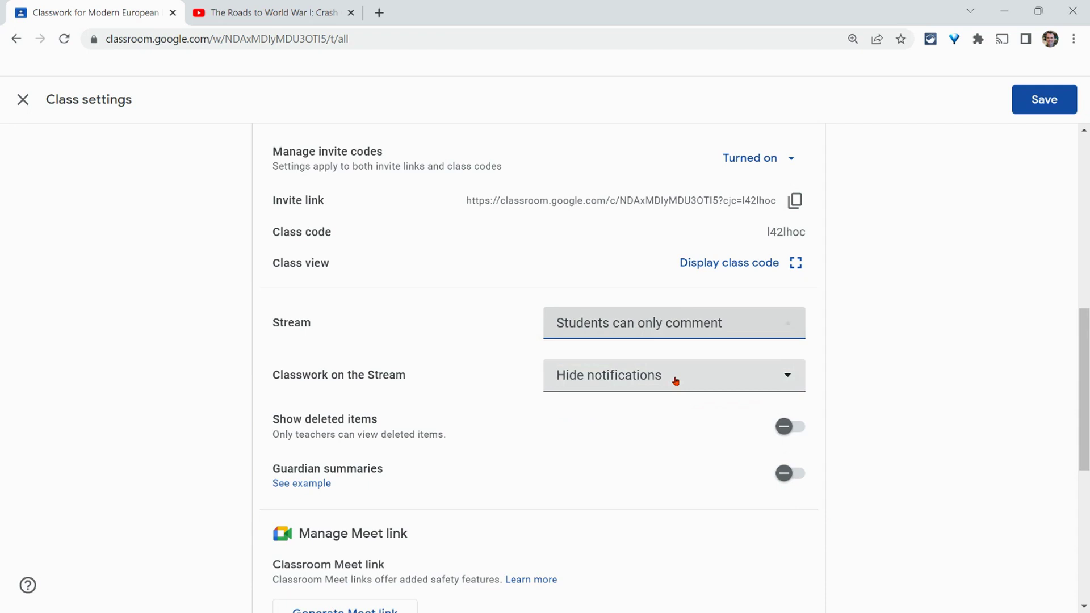
{"action": "left_click", "coordinate": [718, 318]}
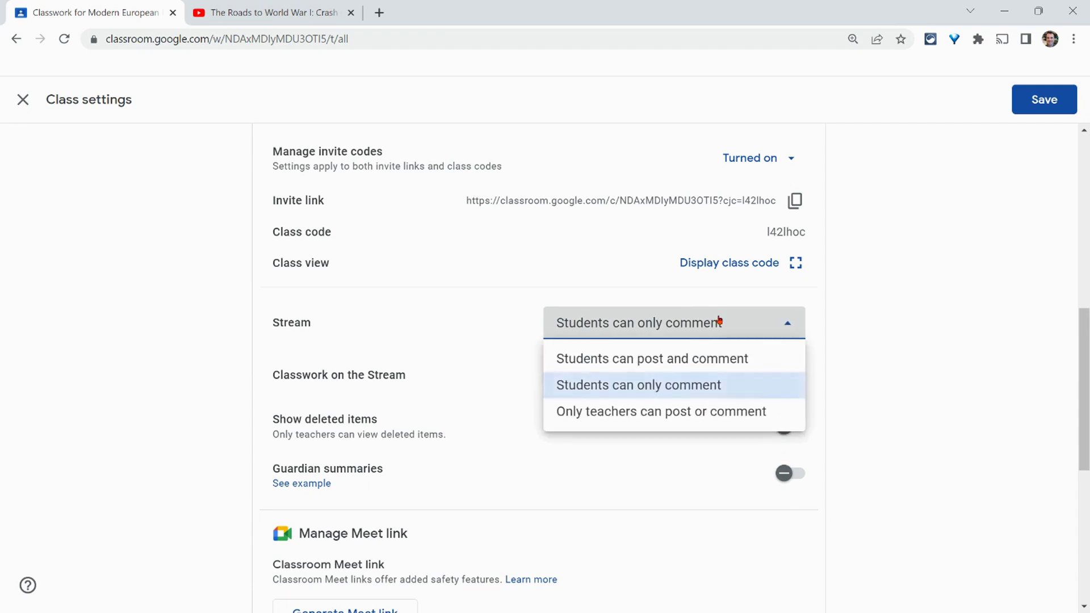
{"action": "left_click", "coordinate": [656, 385]}
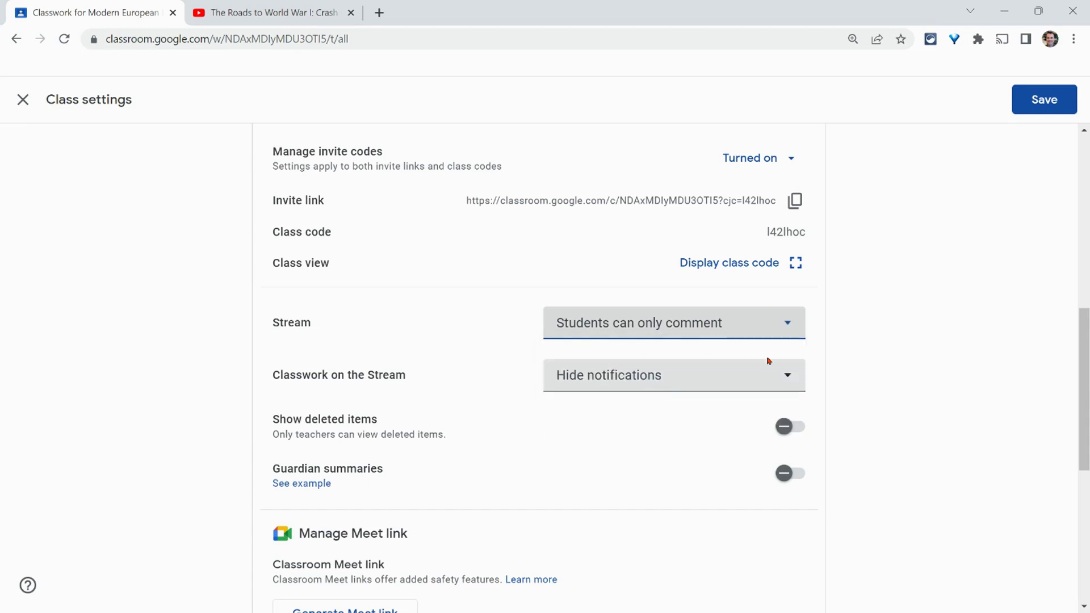
{"action": "left_click", "coordinate": [1051, 103]}
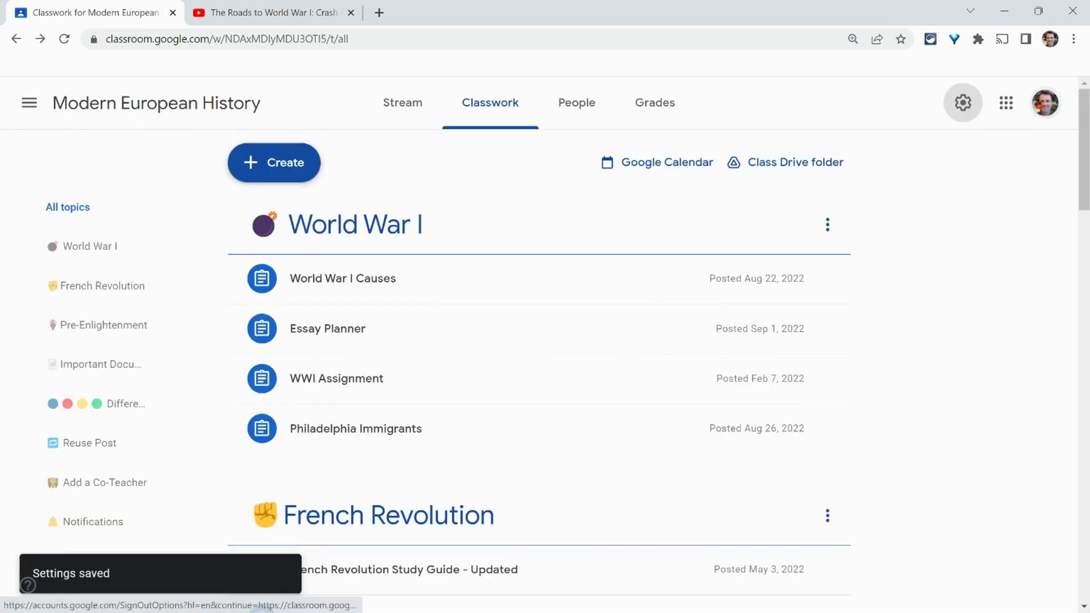
- Start a new question titled 'What is the most important cause of WWI?'
{"action": "left_click", "coordinate": [276, 165]}
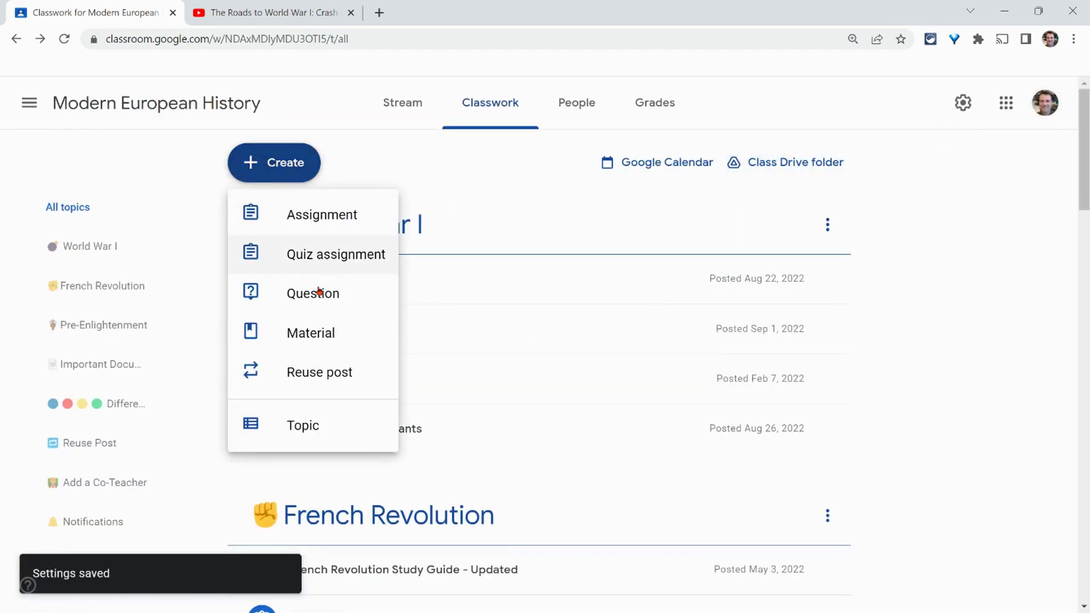
{"action": "left_click", "coordinate": [305, 295]}
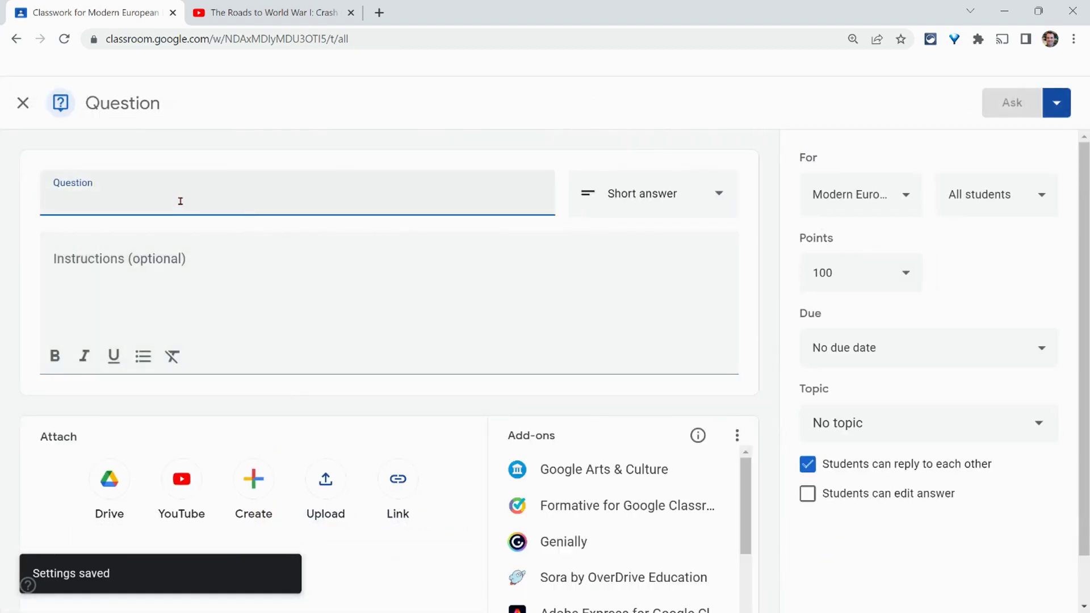
{"action": "type", "text": "What is the mos"}
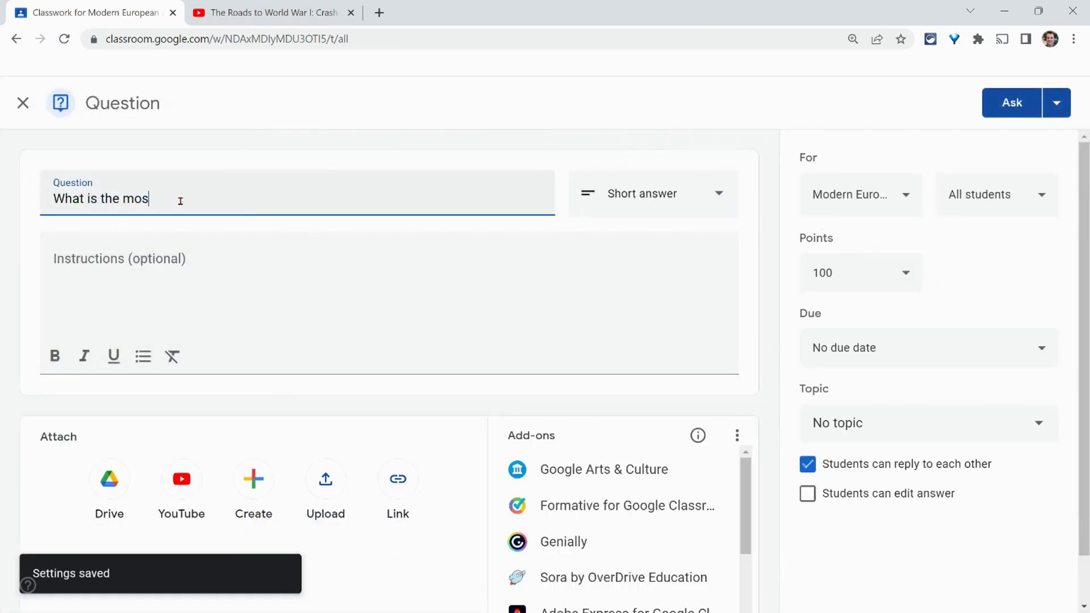
{"action": "type", "text": "t importan"}
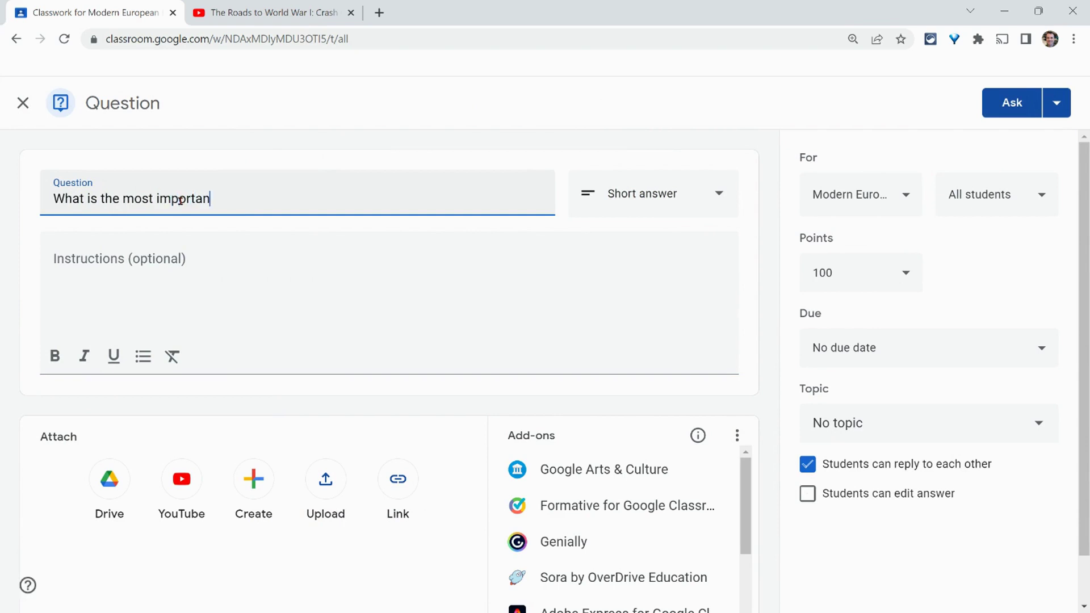
{"action": "type", "text": "t cause of WWI?"}
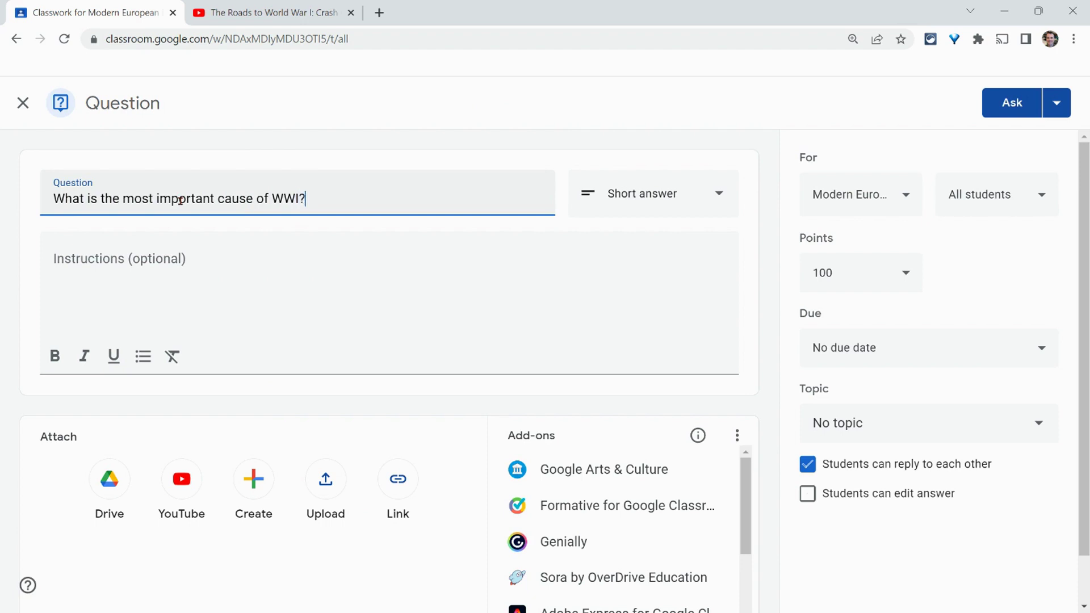
- Paste instructions requesting supporting evidence into the question's Instructions box
{"action": "left_click", "coordinate": [196, 262]}
{"action": "right_click", "coordinate": [193, 261]}
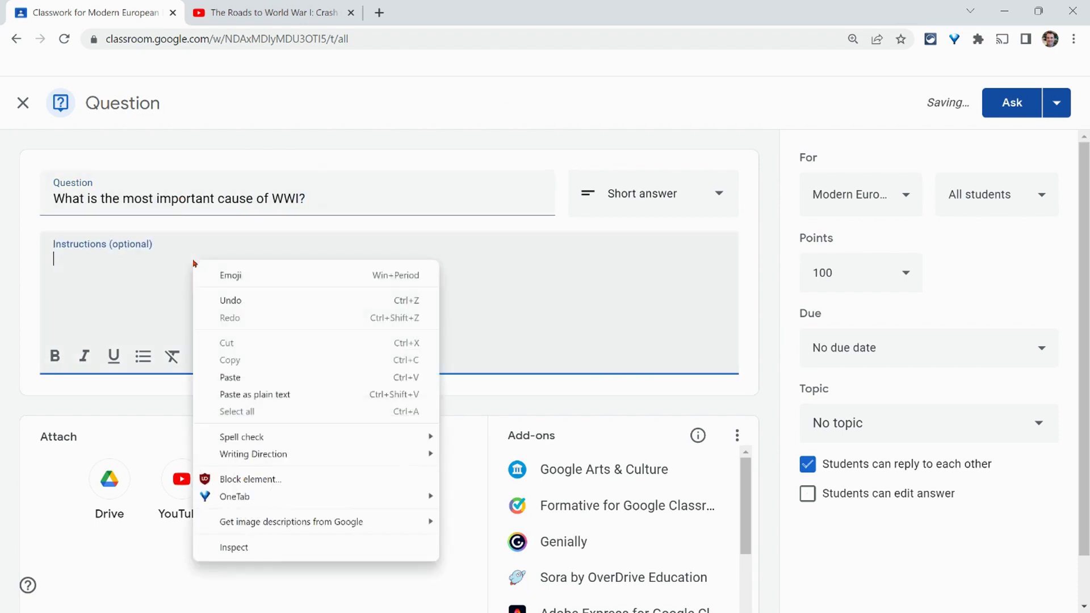
{"action": "left_click", "coordinate": [246, 377]}
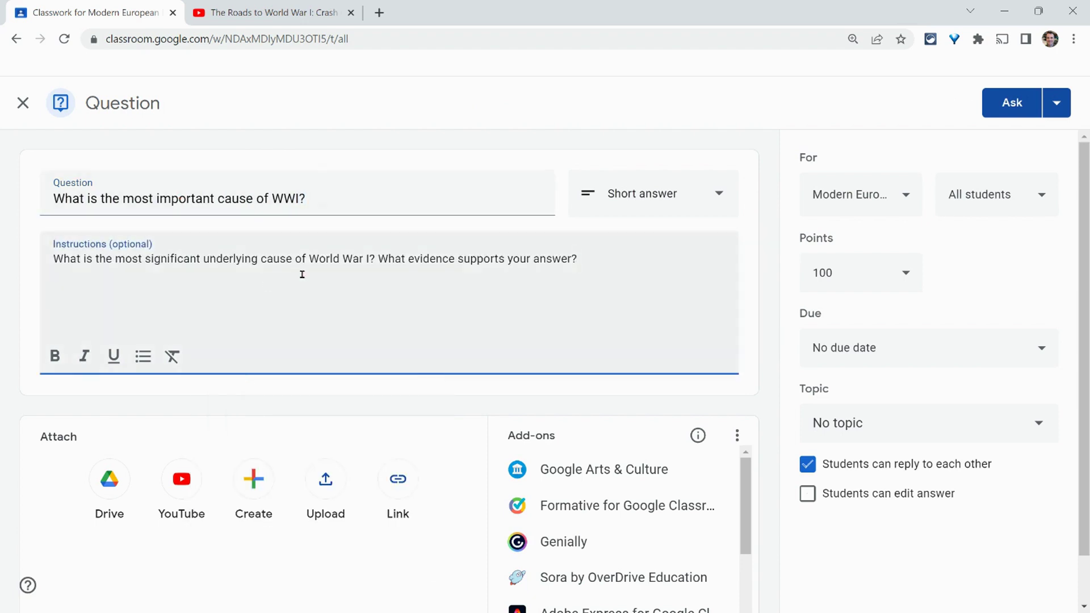
{"action": "left_click", "coordinate": [671, 195]}
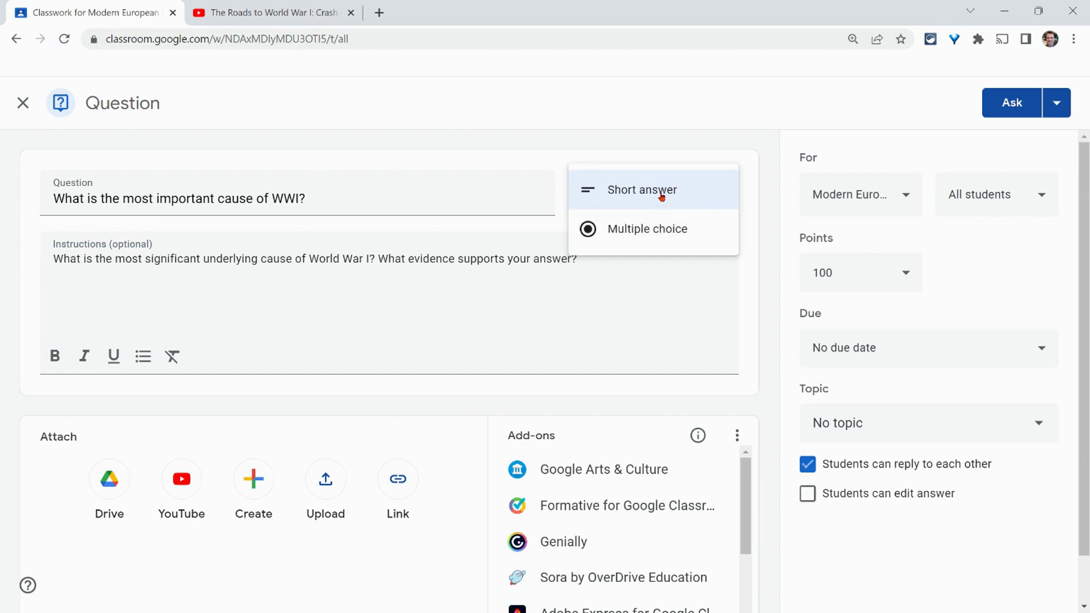
- Keep the Short answer type and file the question under the World War I topic
{"action": "left_click", "coordinate": [661, 196]}
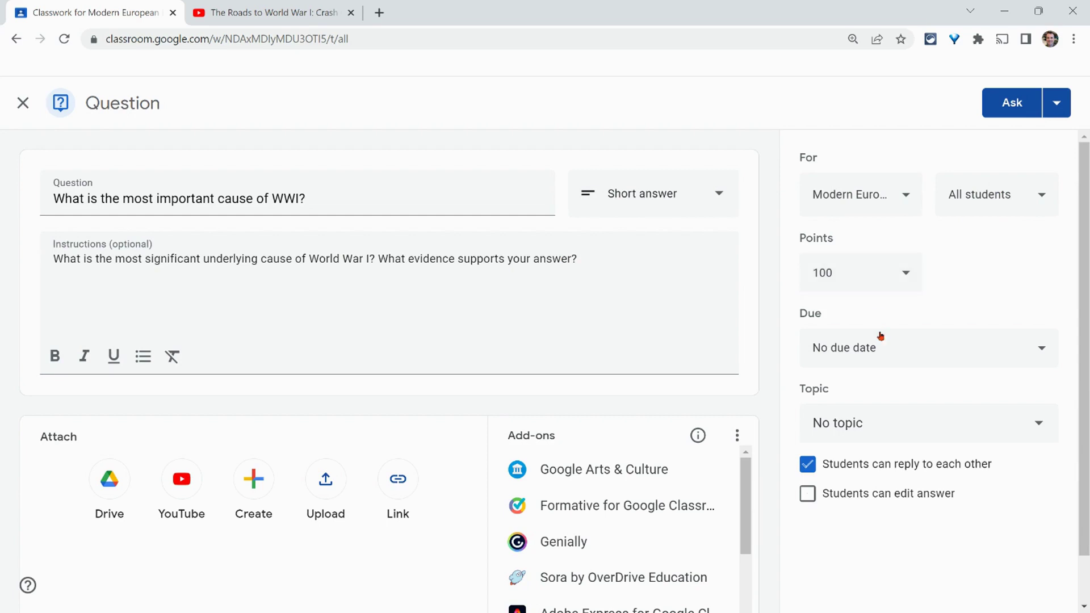
{"action": "left_click", "coordinate": [872, 430]}
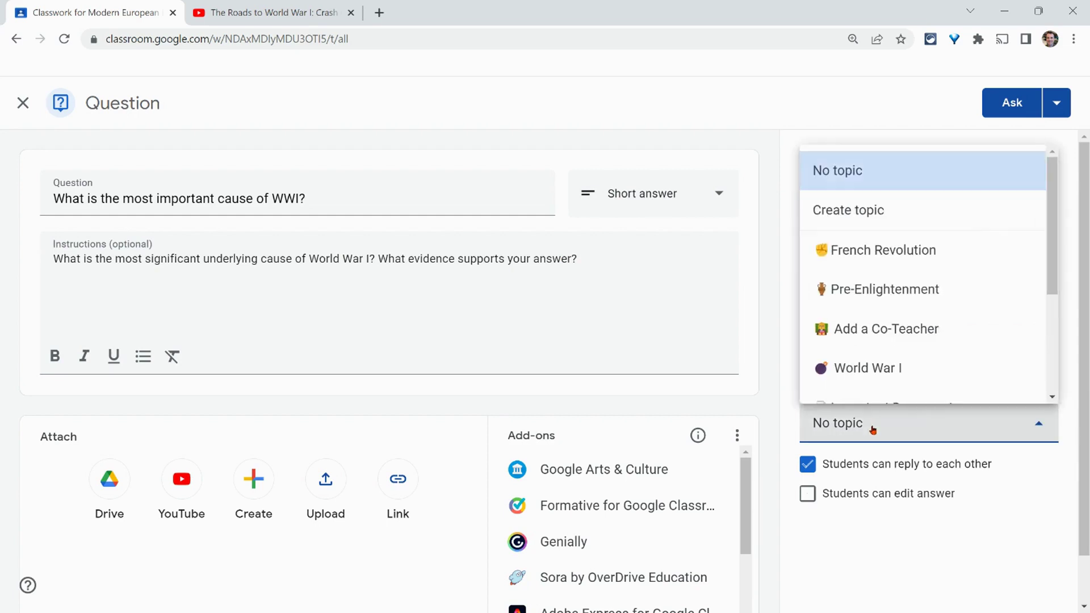
{"action": "left_click", "coordinate": [866, 371]}
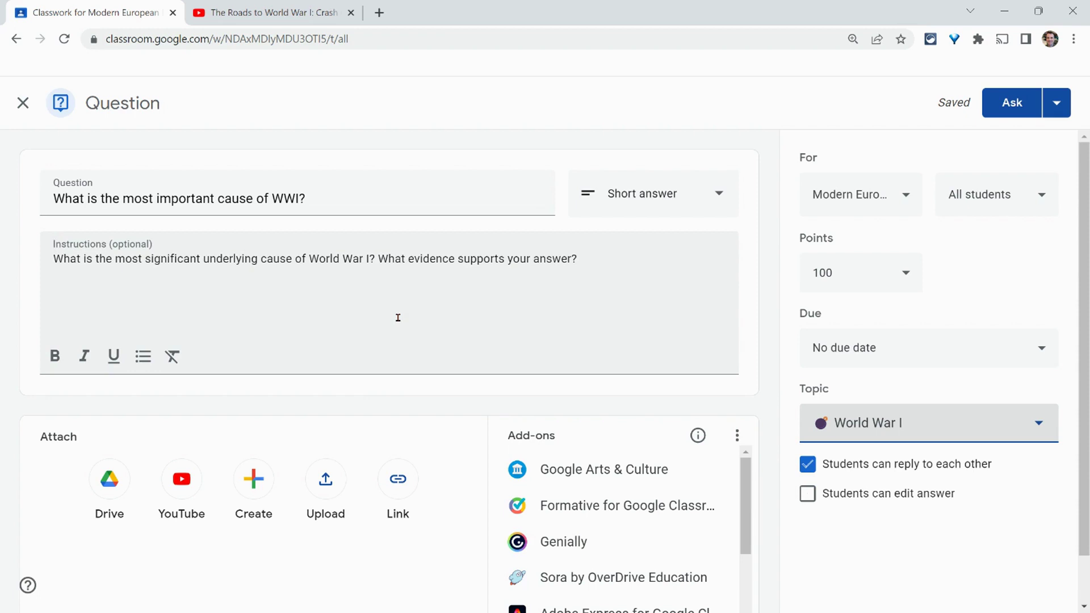
- Copy the share link of The Roads to World War I video from YouTube
{"action": "left_click", "coordinate": [278, 16]}
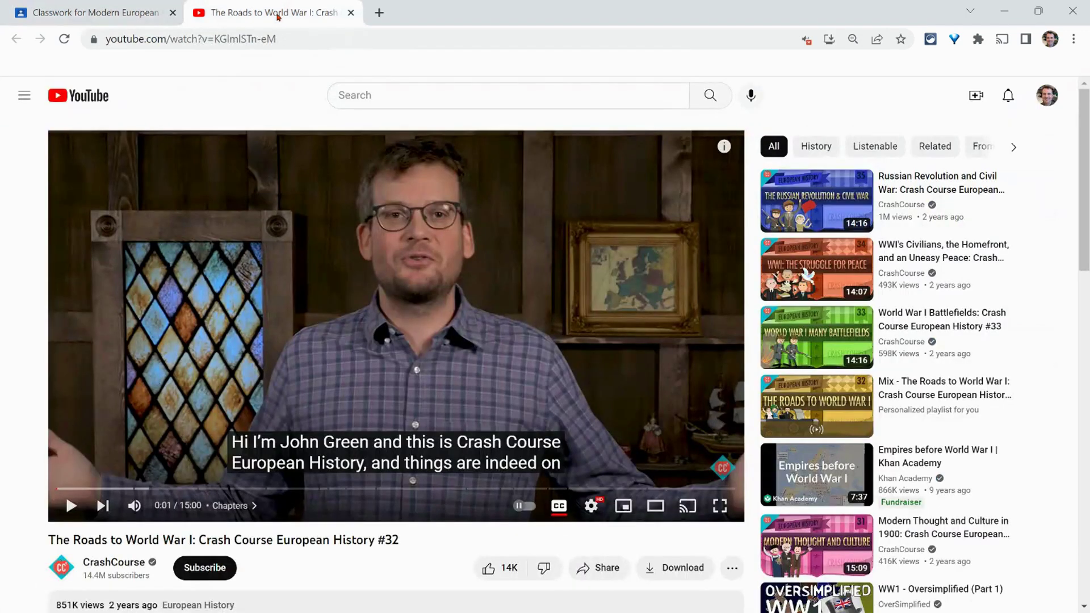
{"action": "left_click", "coordinate": [597, 567]}
{"action": "left_click", "coordinate": [675, 370]}
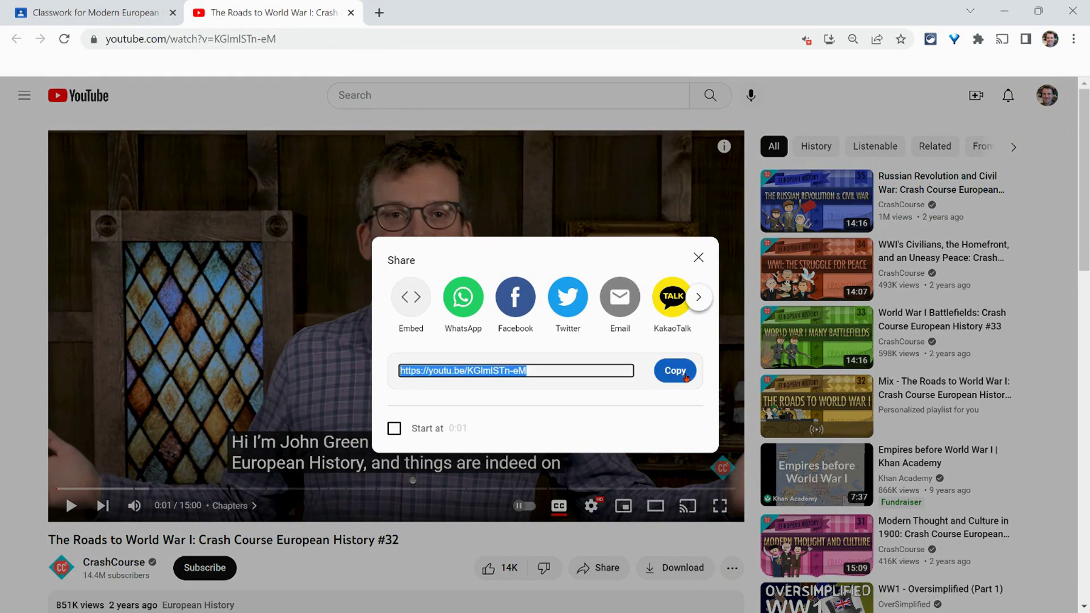
{"action": "left_click", "coordinate": [115, 9]}
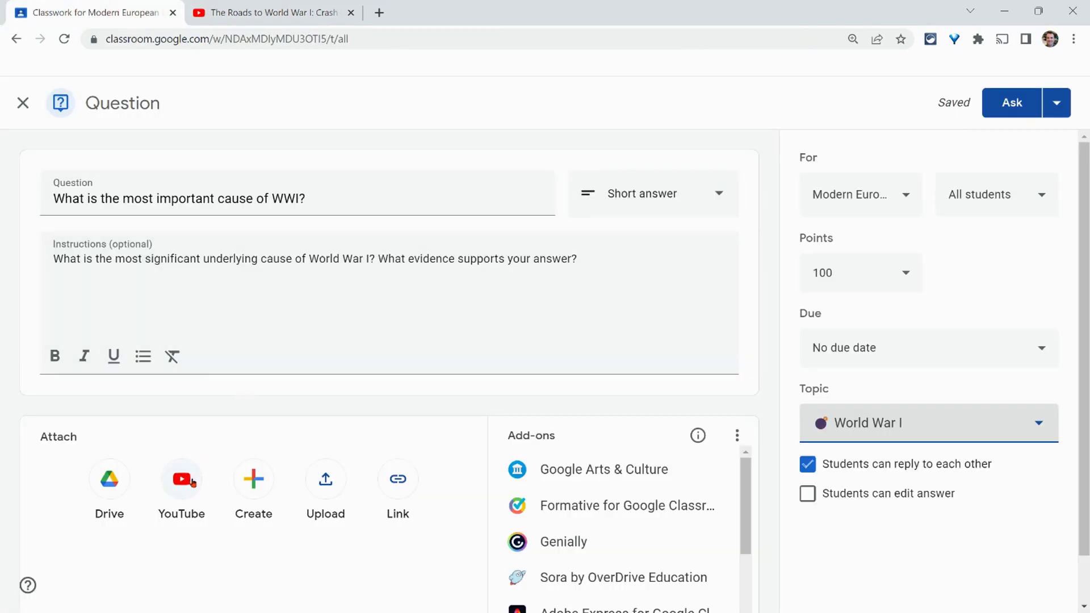
- Attach 'The Roads to World War I: Crash Course European History #32' using the pasted YouTube link
{"action": "left_click", "coordinate": [181, 481]}
{"action": "left_click", "coordinate": [335, 446]}
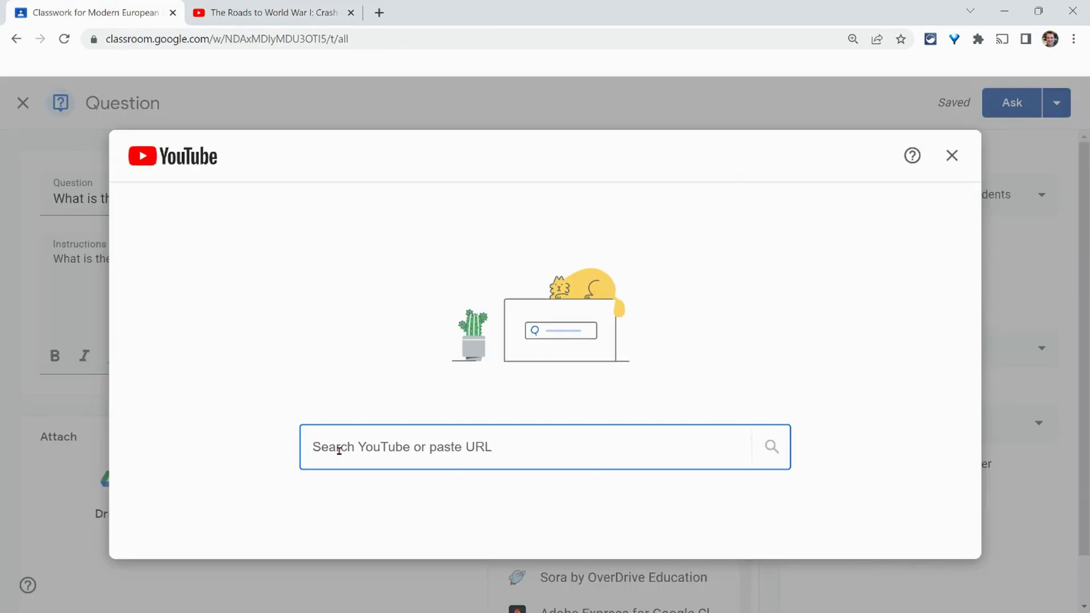
{"action": "right_click", "coordinate": [338, 451]}
{"action": "left_click", "coordinate": [376, 267]}
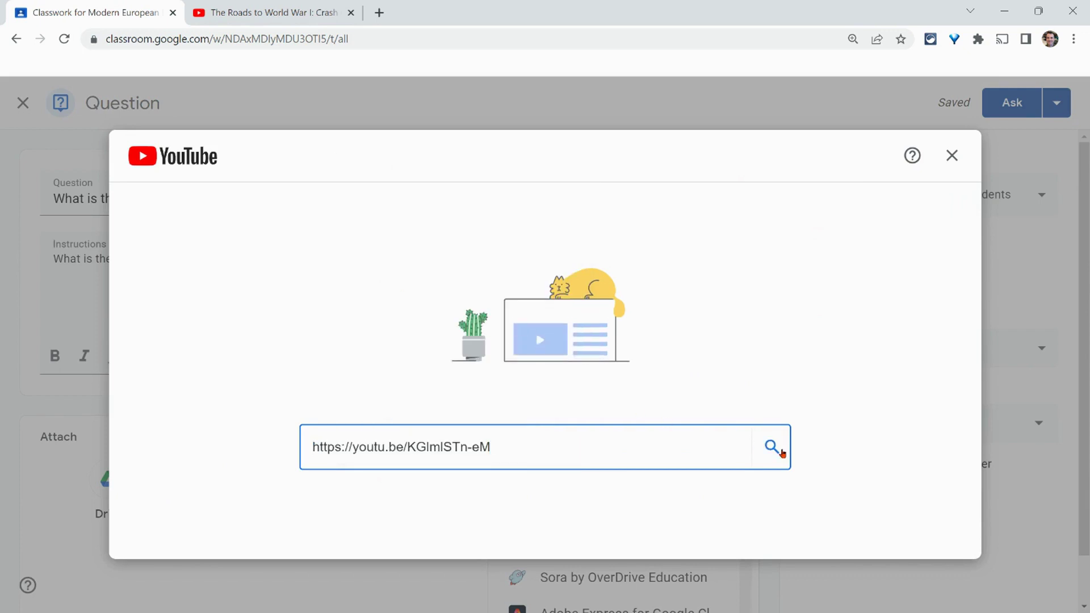
{"action": "left_click", "coordinate": [772, 446]}
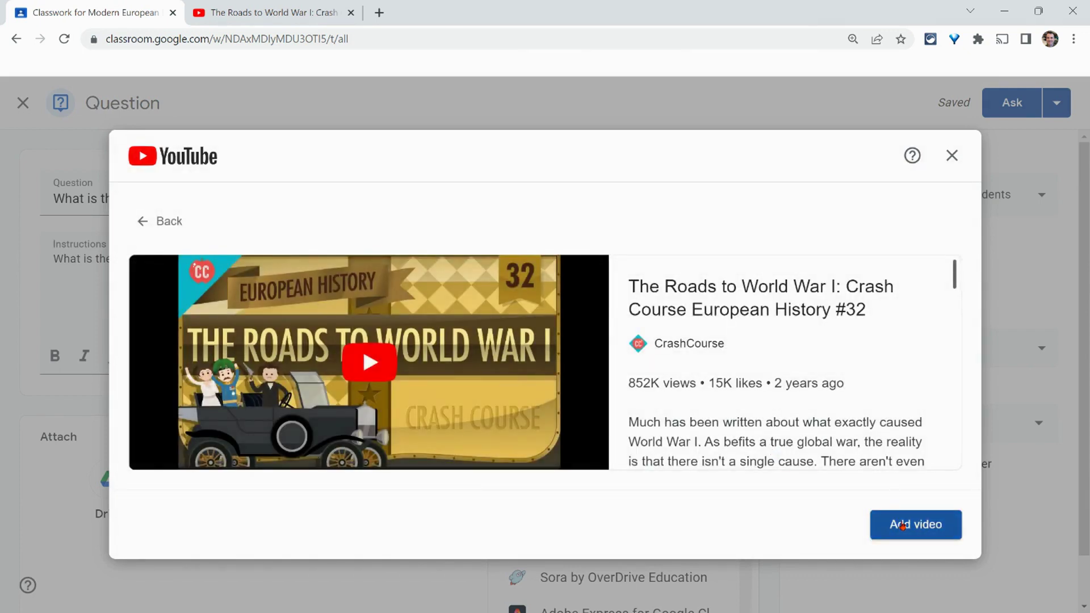
{"action": "left_click", "coordinate": [902, 524]}
{"action": "scroll", "coordinate": [546, 367], "scroll_direction": "down", "scroll_amount": 1}
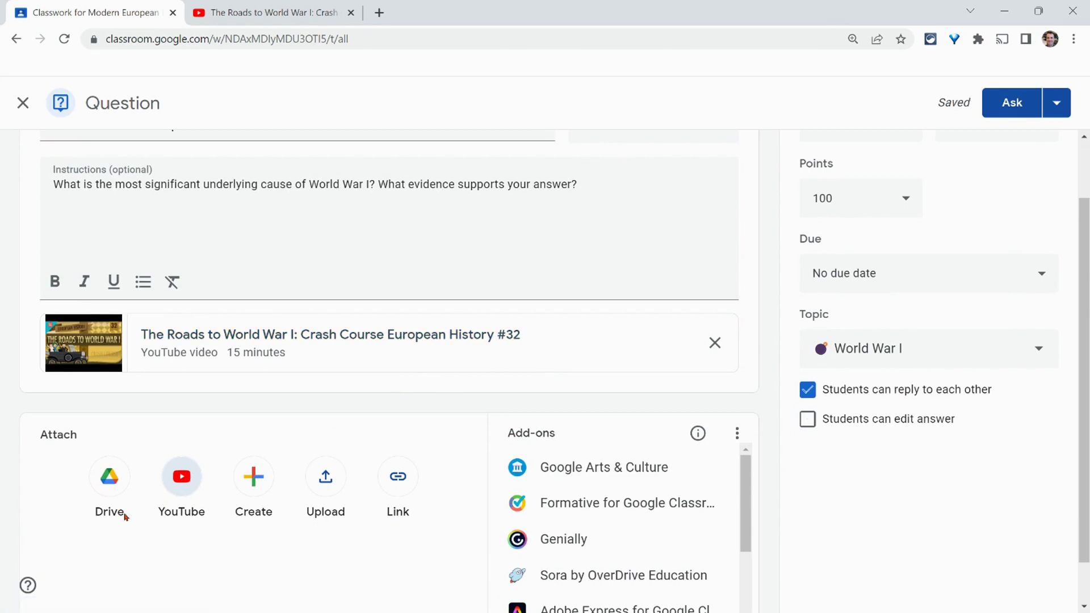
- Attach World War I Connections.png, WWI-Causes.jpg and World War I Alliances.gif from Drive's Recent files
{"action": "left_click", "coordinate": [113, 484]}
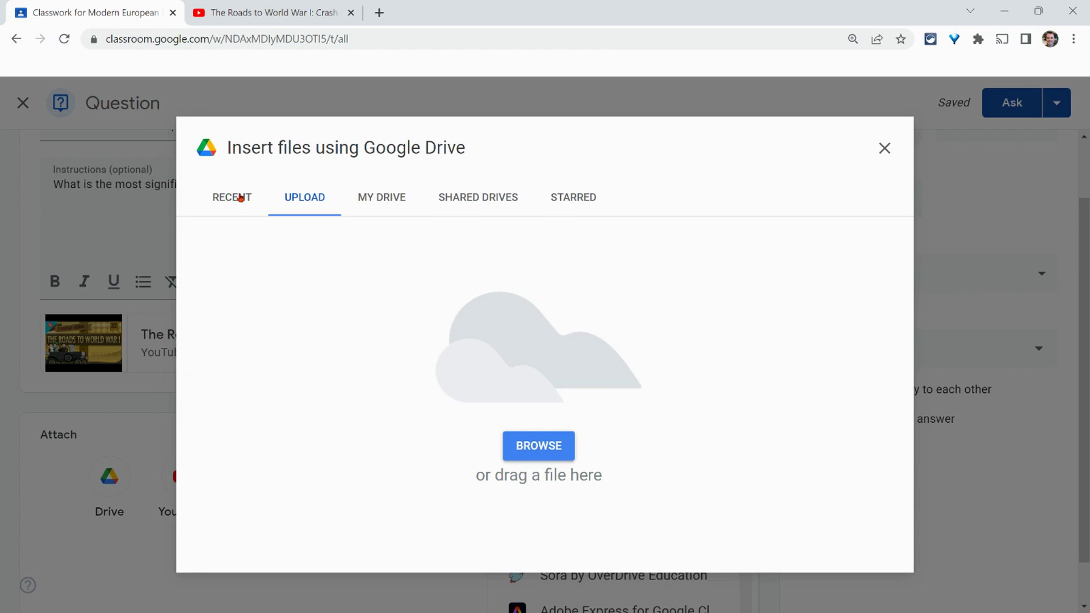
{"action": "left_click", "coordinate": [236, 197]}
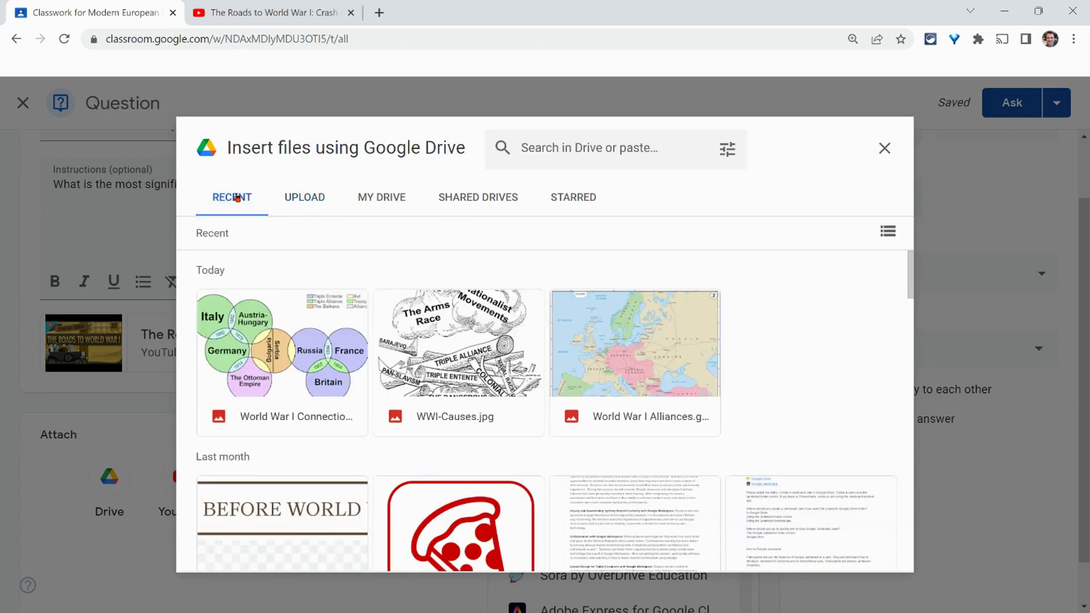
{"action": "left_click", "coordinate": [322, 377]}
{"action": "left_click", "coordinate": [442, 358]}
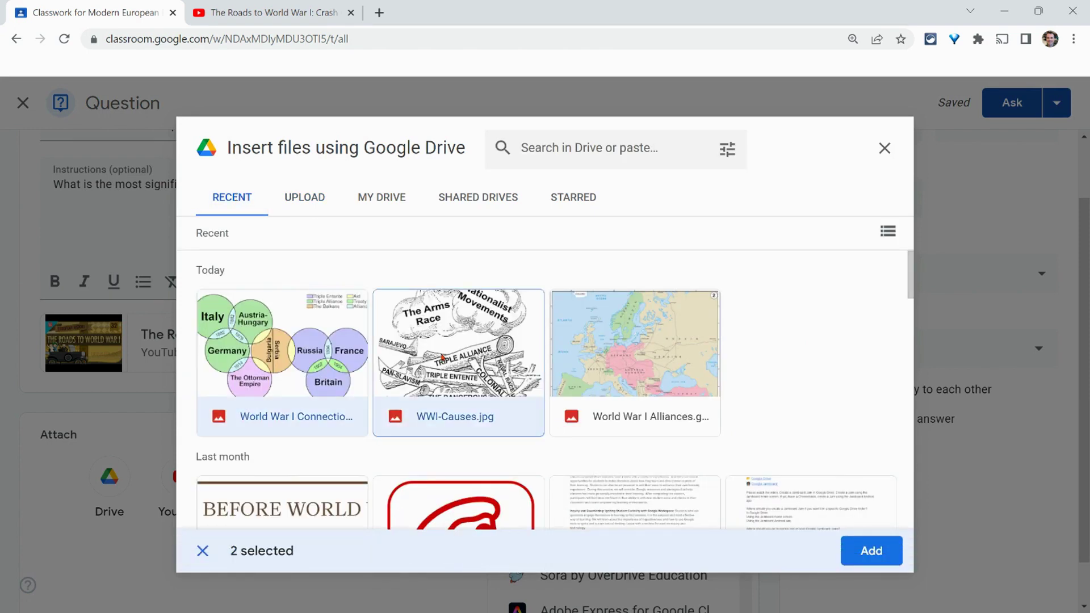
{"action": "left_click", "coordinate": [605, 356]}
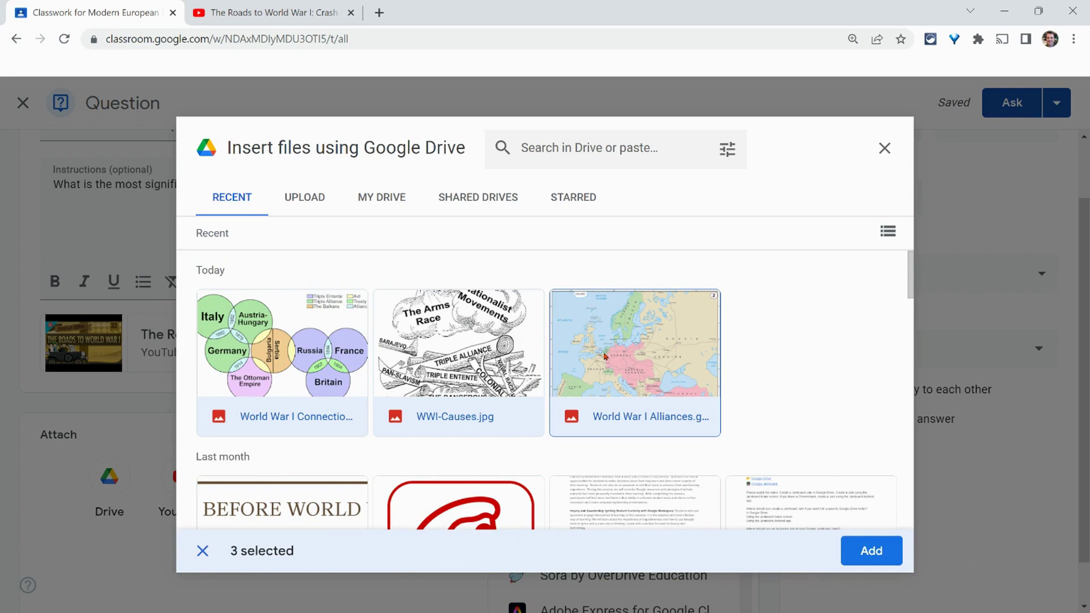
{"action": "left_click", "coordinate": [871, 551]}
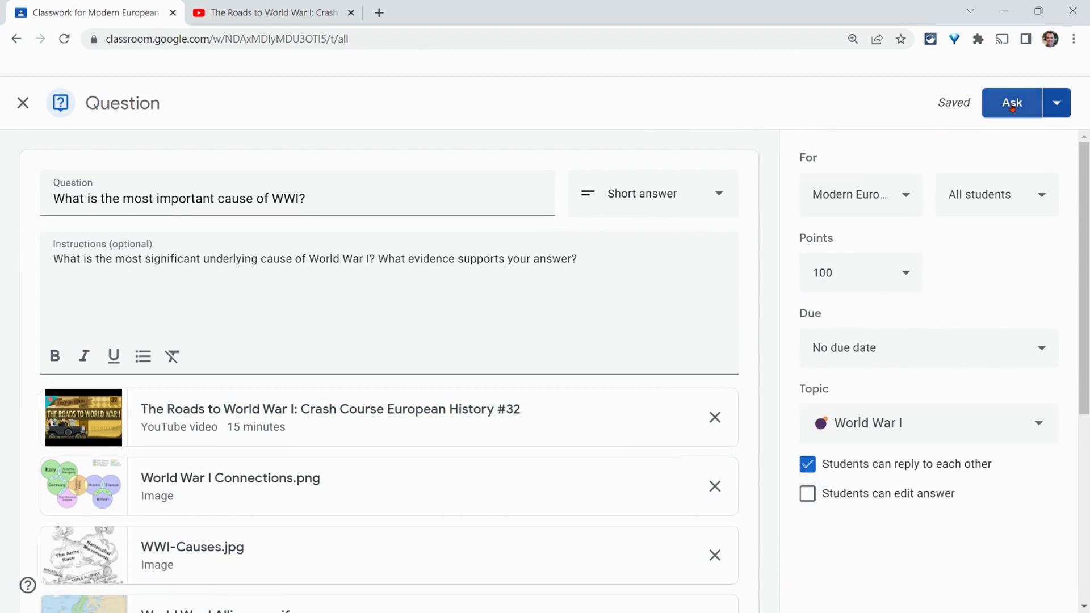
- Post the question immediately with Ask from the Ask dropdown
{"action": "left_click", "coordinate": [1058, 106]}
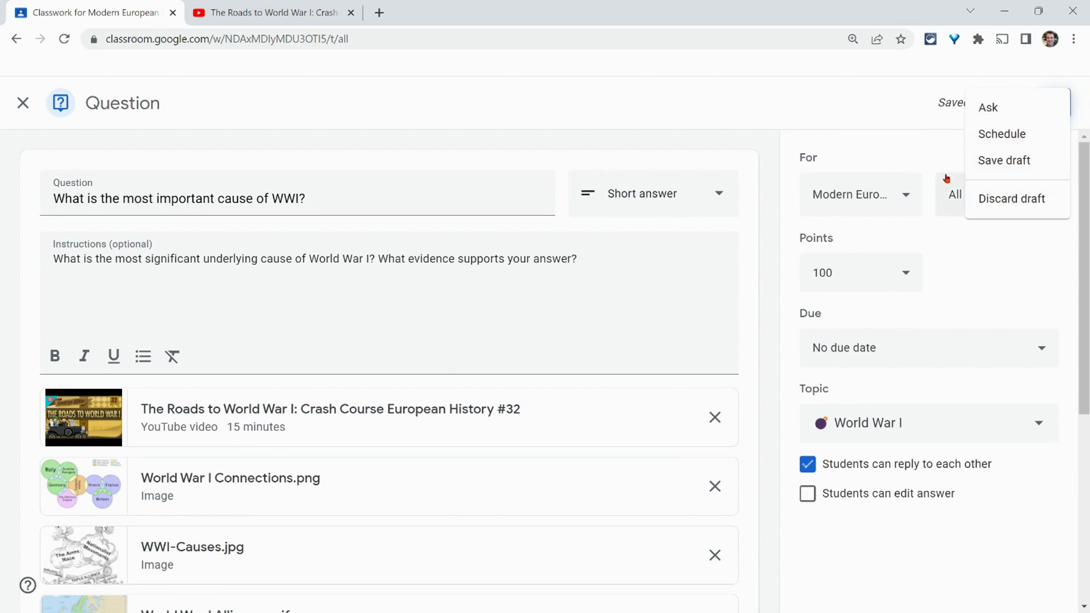
{"action": "left_click", "coordinate": [989, 109]}
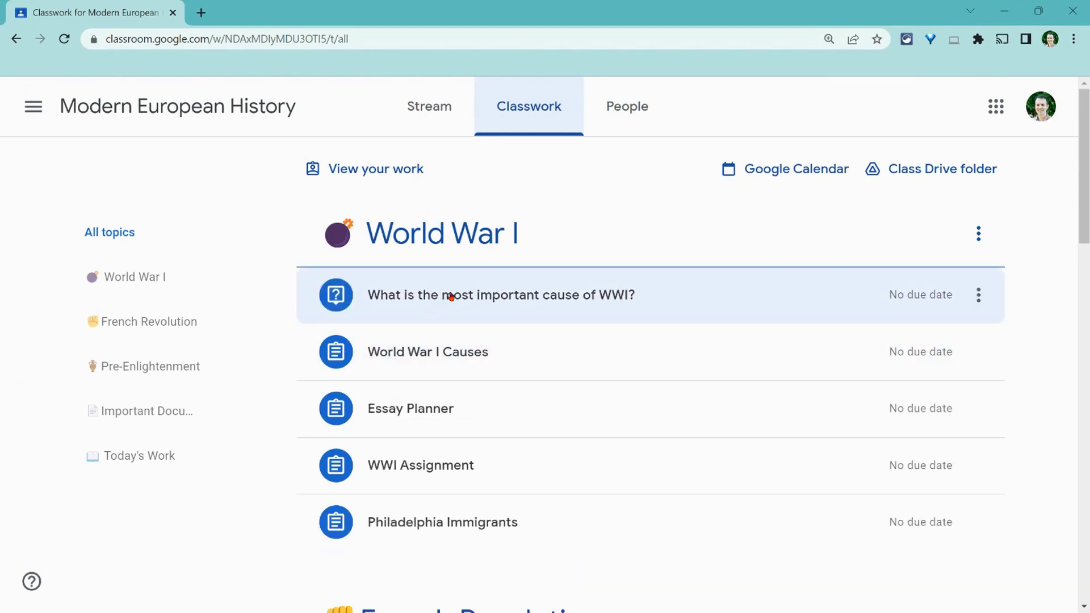
- Expand the posted WWI question and preview its attached YouTube video
{"action": "left_click", "coordinate": [483, 300]}
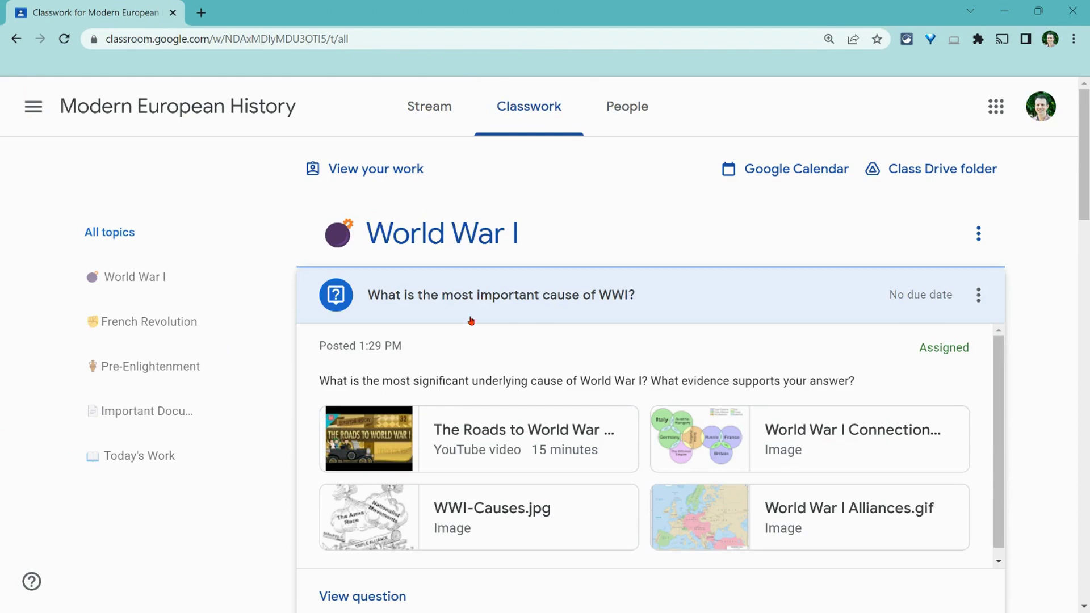
{"action": "scroll", "coordinate": [471, 321], "scroll_direction": "down", "scroll_amount": 1}
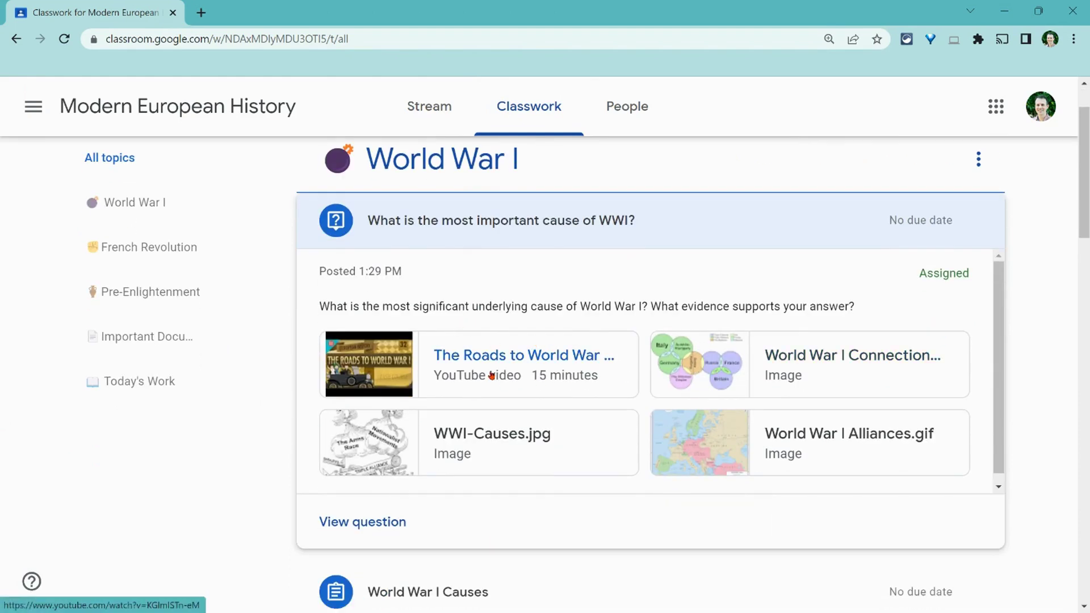
{"action": "left_click", "coordinate": [552, 382]}
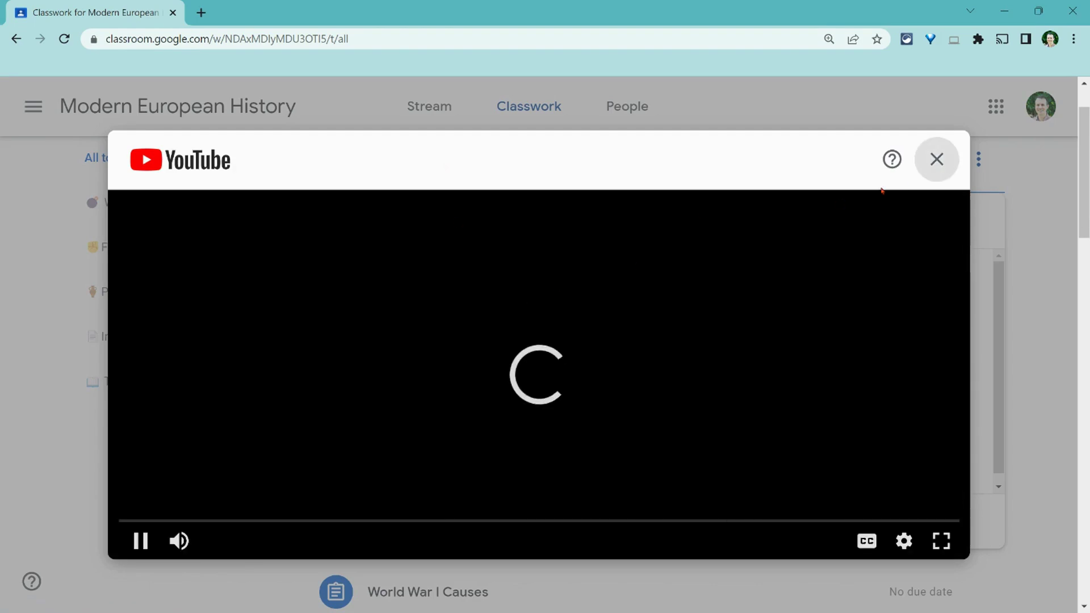
{"action": "left_click", "coordinate": [934, 161]}
- Step through the three attached World War I images in the viewer, then close it
{"action": "left_click", "coordinate": [778, 357]}
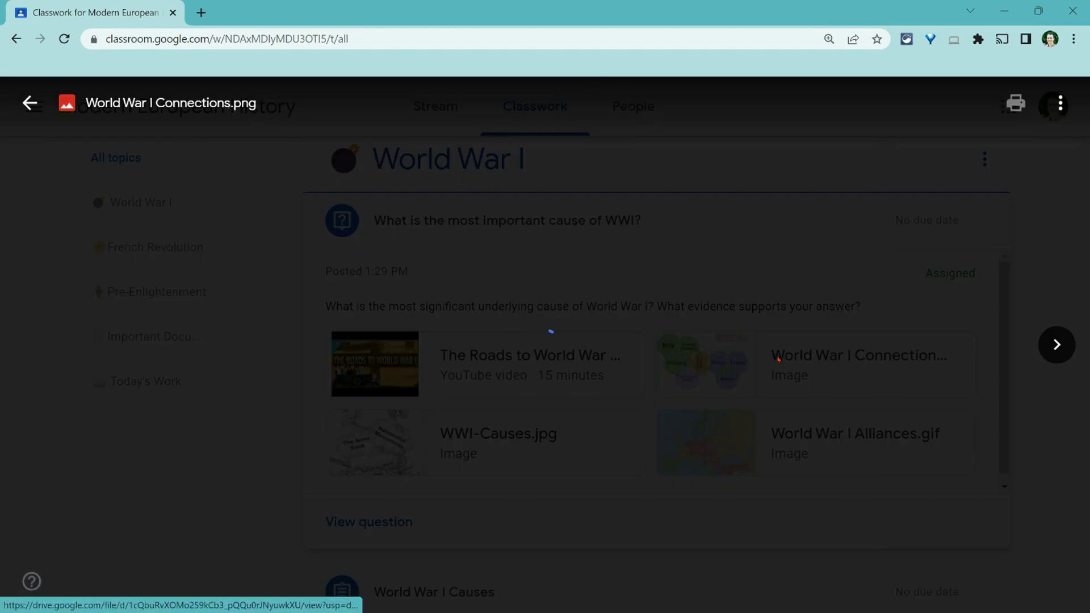
{"action": "left_click", "coordinate": [1057, 344]}
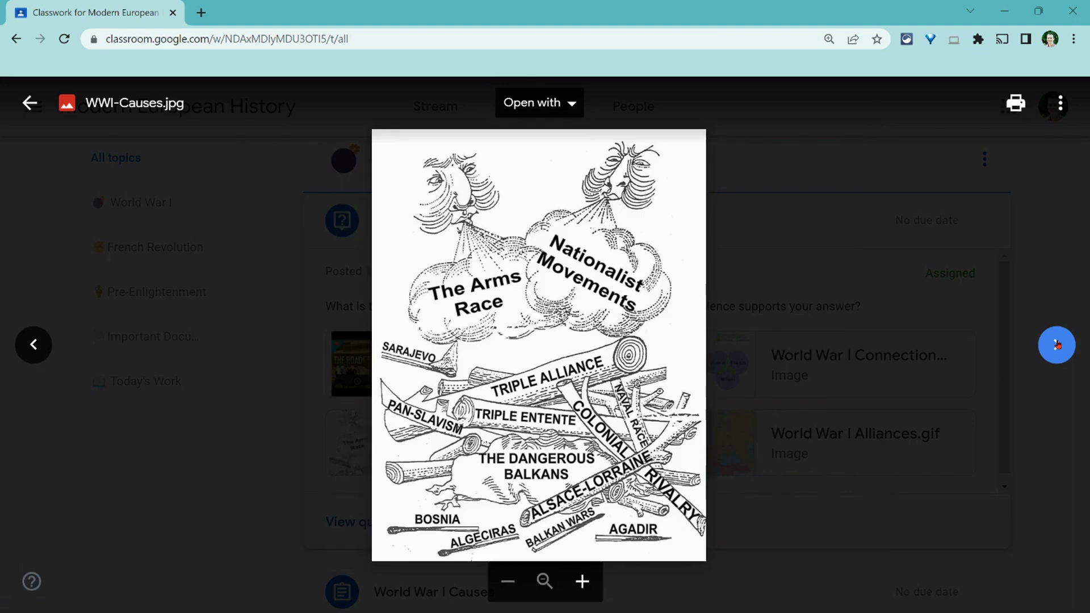
{"action": "left_click", "coordinate": [1056, 345]}
{"action": "left_click", "coordinate": [933, 311]}
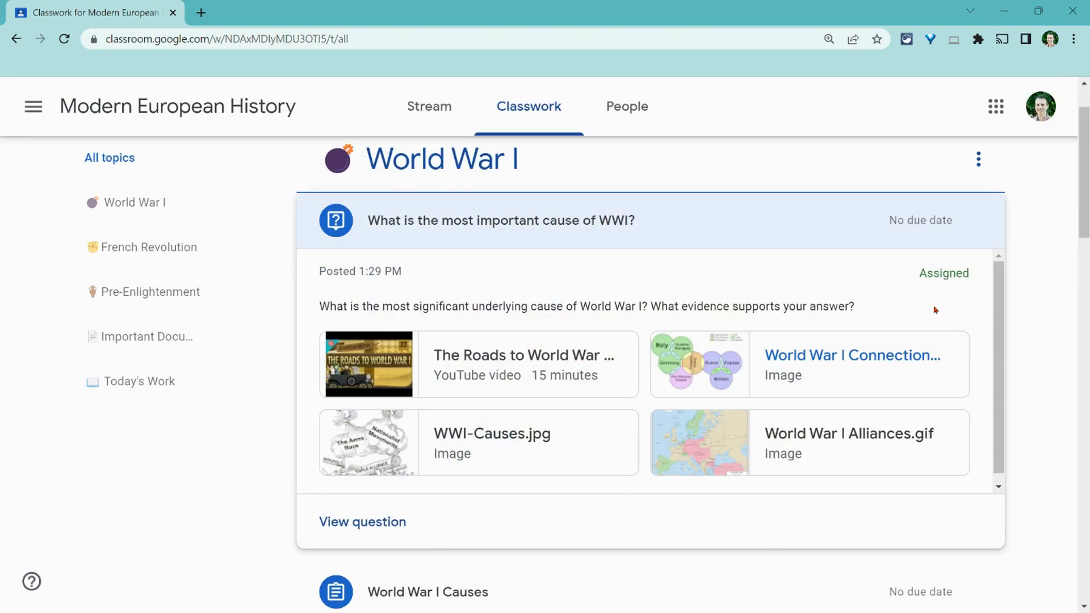
- Answer the WWI question with 'Response.' and confirm turning it in
{"action": "left_click", "coordinate": [355, 525]}
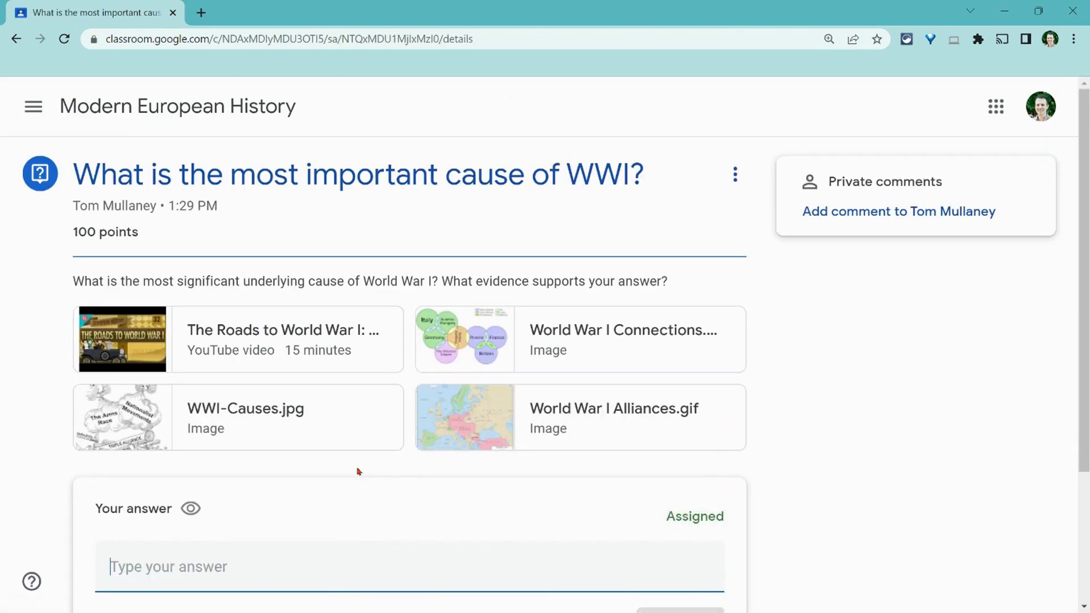
{"action": "scroll", "coordinate": [358, 469], "scroll_direction": "down", "scroll_amount": 3}
{"action": "left_click", "coordinate": [208, 395]}
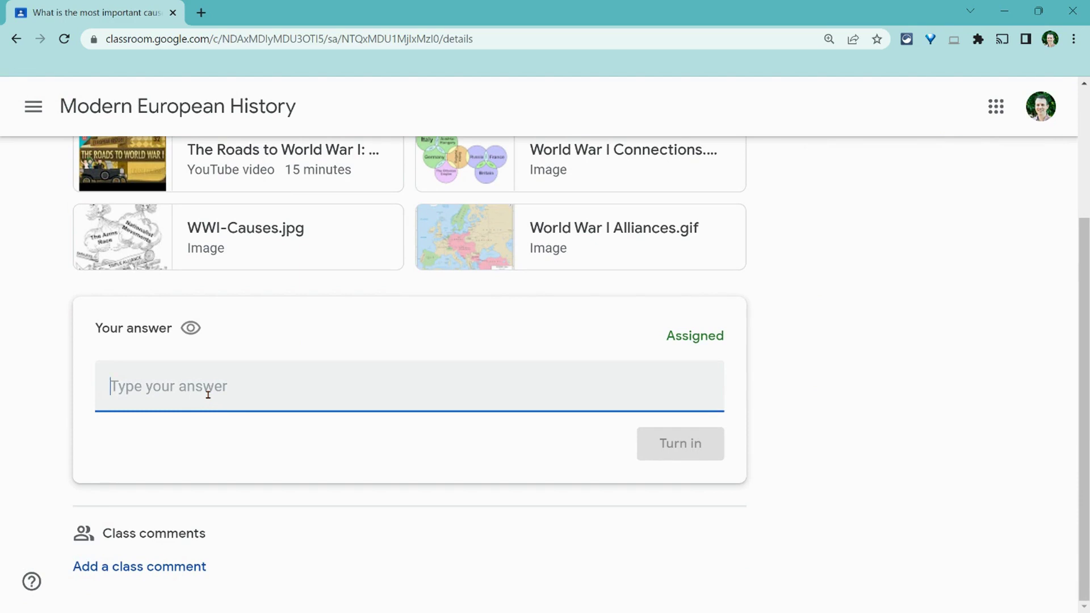
{"action": "type", "text": "Re"}
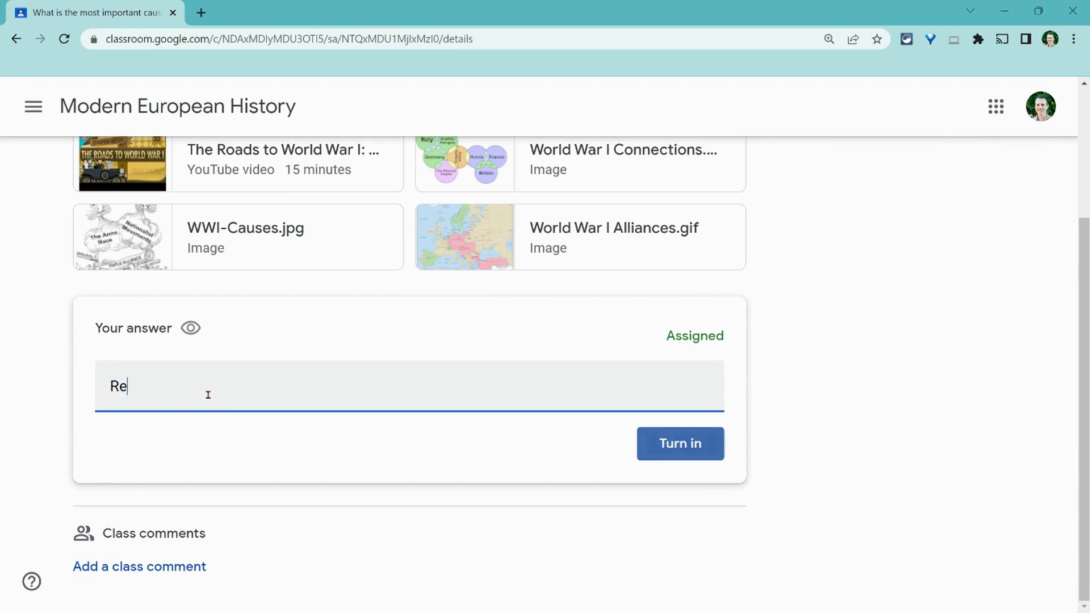
{"action": "type", "text": "sponse."}
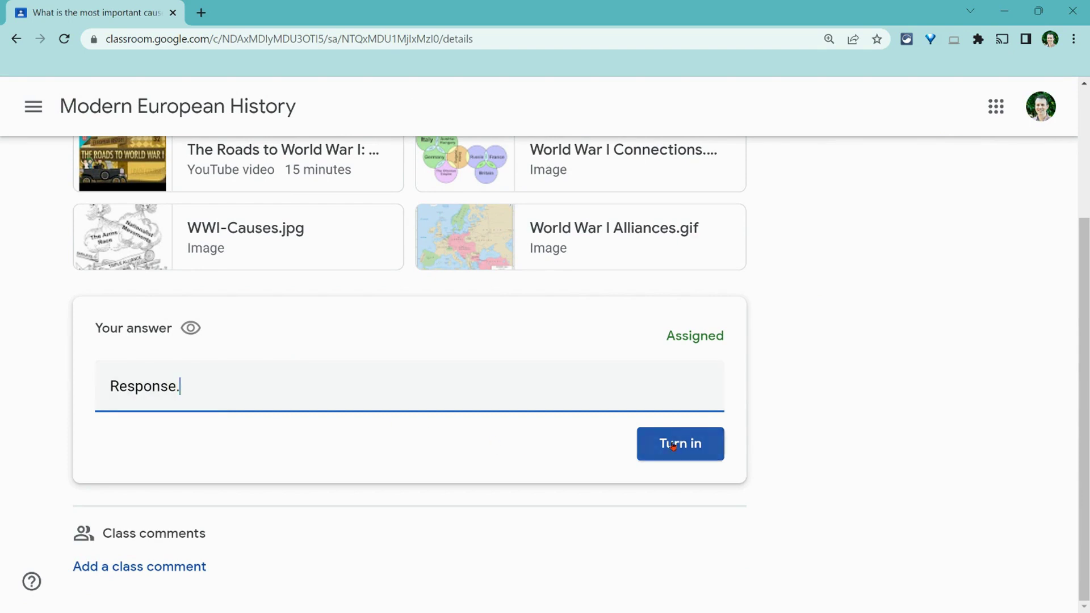
{"action": "left_click", "coordinate": [676, 443]}
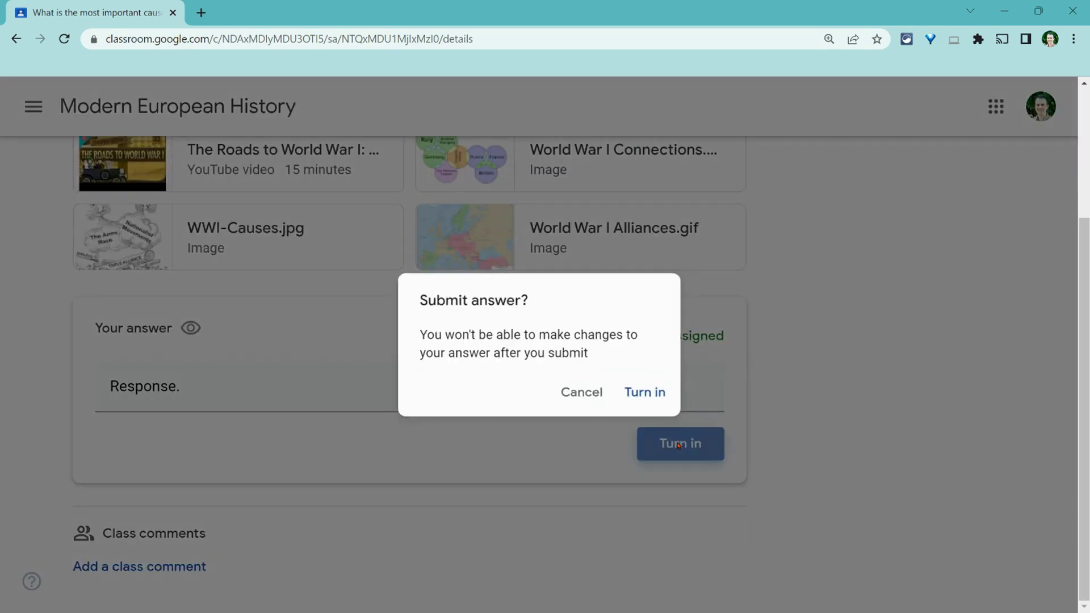
{"action": "left_click", "coordinate": [642, 392]}
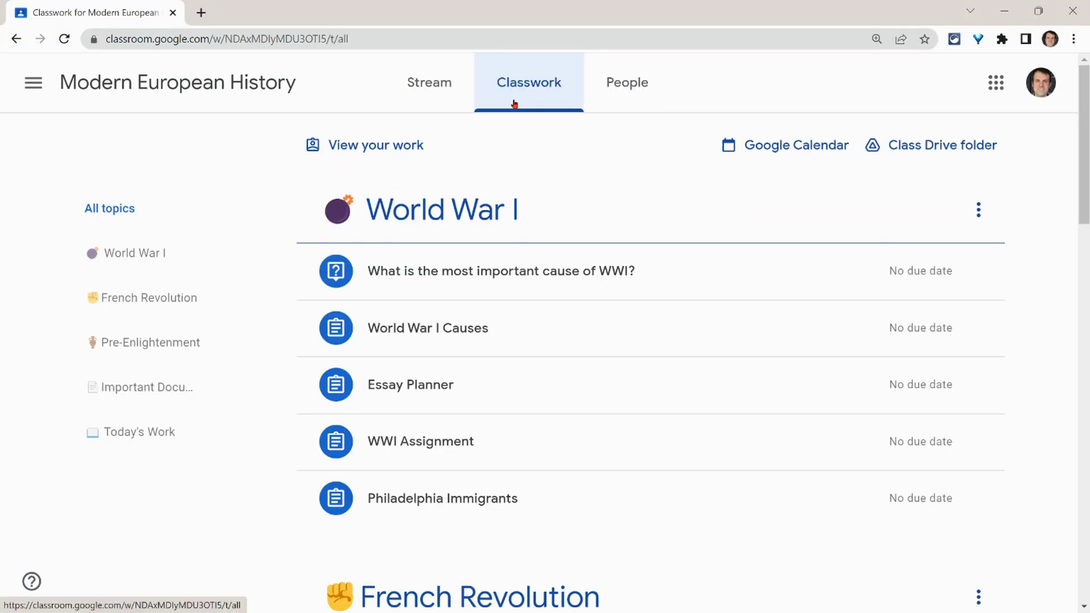
- As the second student, answer 'Militarism.' on the WWI question and confirm the turn-in
{"action": "left_click", "coordinate": [494, 282]}
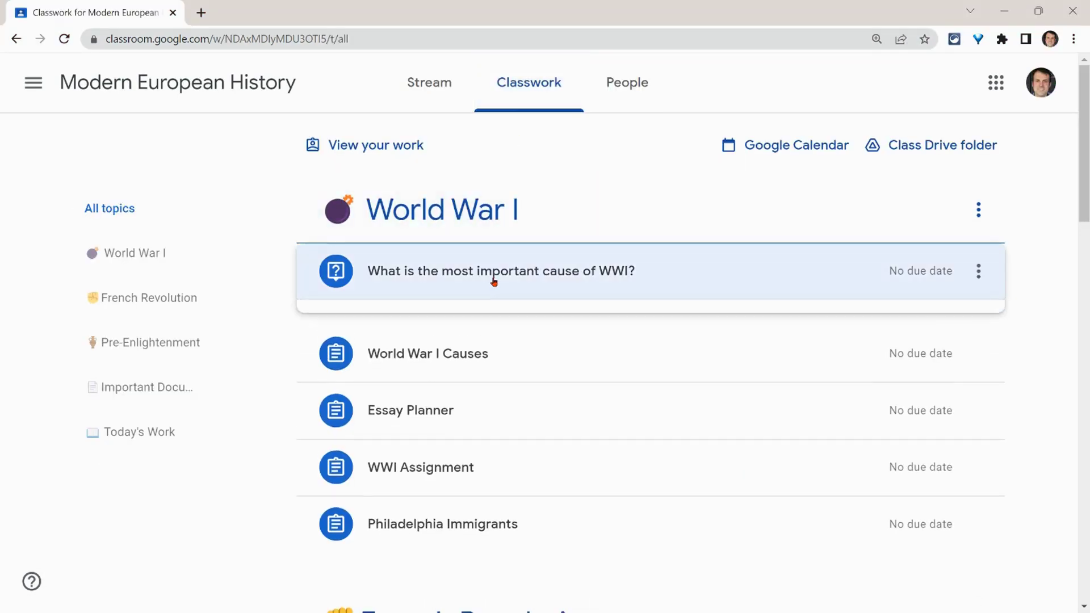
{"action": "scroll", "coordinate": [481, 370], "scroll_direction": "down", "scroll_amount": 1}
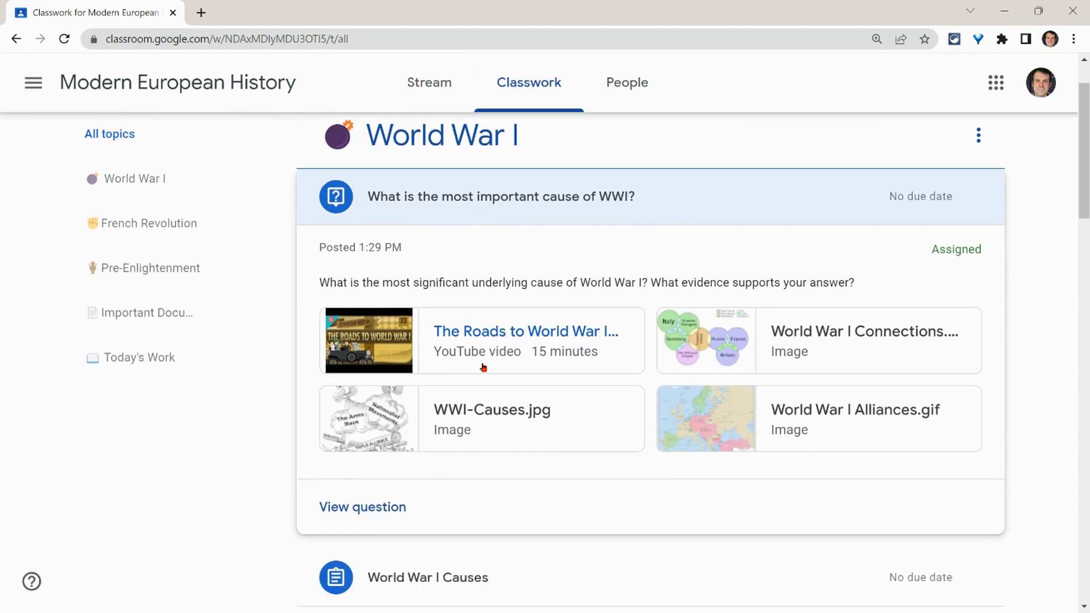
{"action": "left_click", "coordinate": [379, 508]}
{"action": "scroll", "coordinate": [227, 420], "scroll_direction": "down", "scroll_amount": 3}
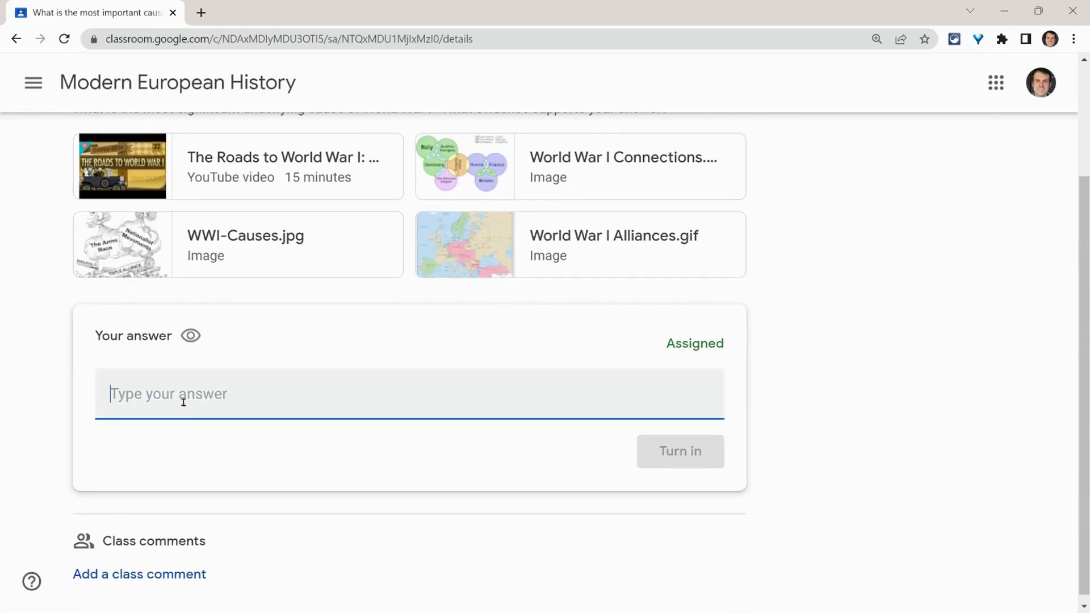
{"action": "type", "text": "Mili"}
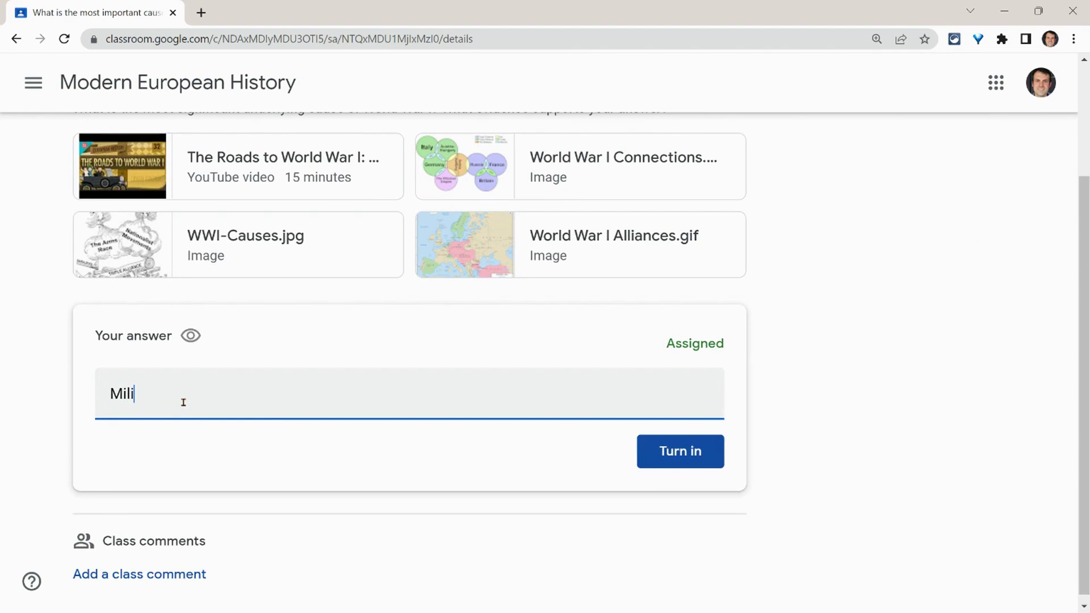
{"action": "type", "text": "tarism."}
{"action": "scroll", "coordinate": [183, 401], "scroll_direction": "up", "scroll_amount": 1}
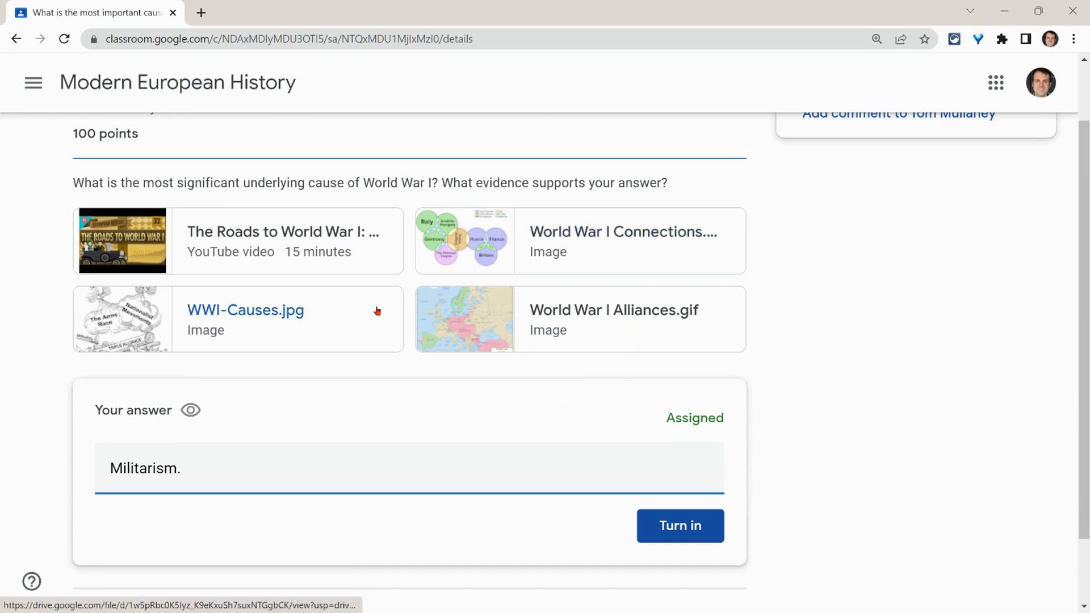
{"action": "scroll", "coordinate": [366, 355], "scroll_direction": "down", "scroll_amount": 1}
{"action": "left_click", "coordinate": [670, 451]}
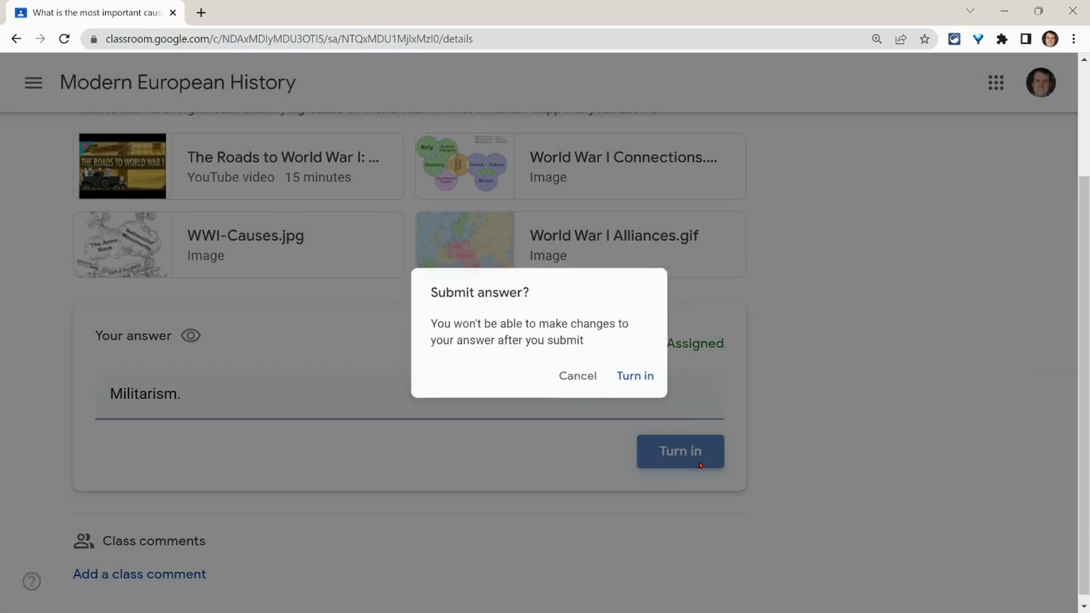
{"action": "left_click", "coordinate": [630, 382]}
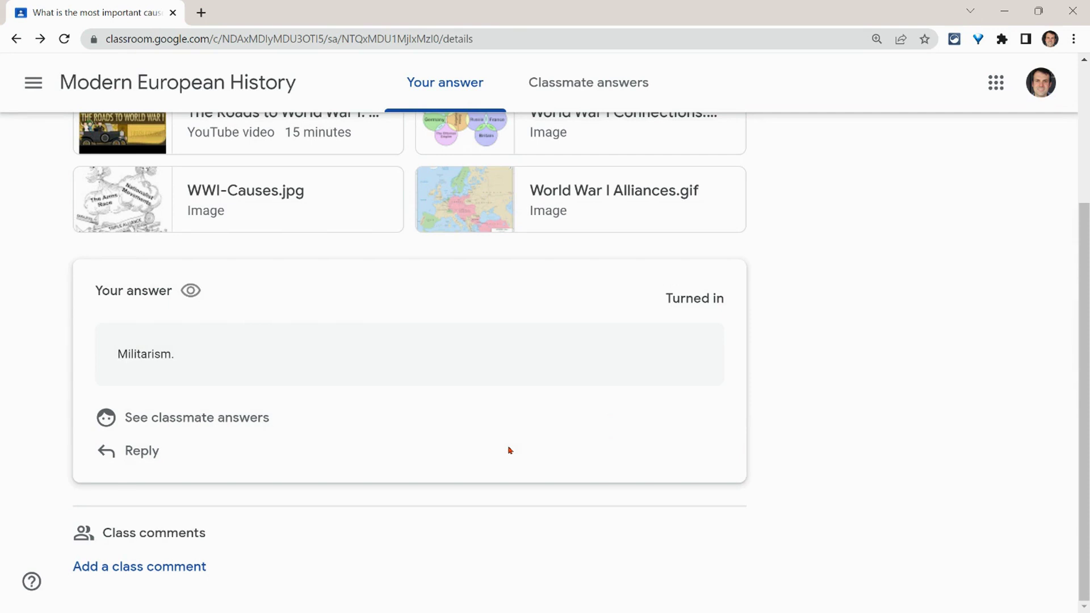
- Show classmates' answers and draft the reply 'Say what' under the Response. answer
{"action": "left_click", "coordinate": [192, 422]}
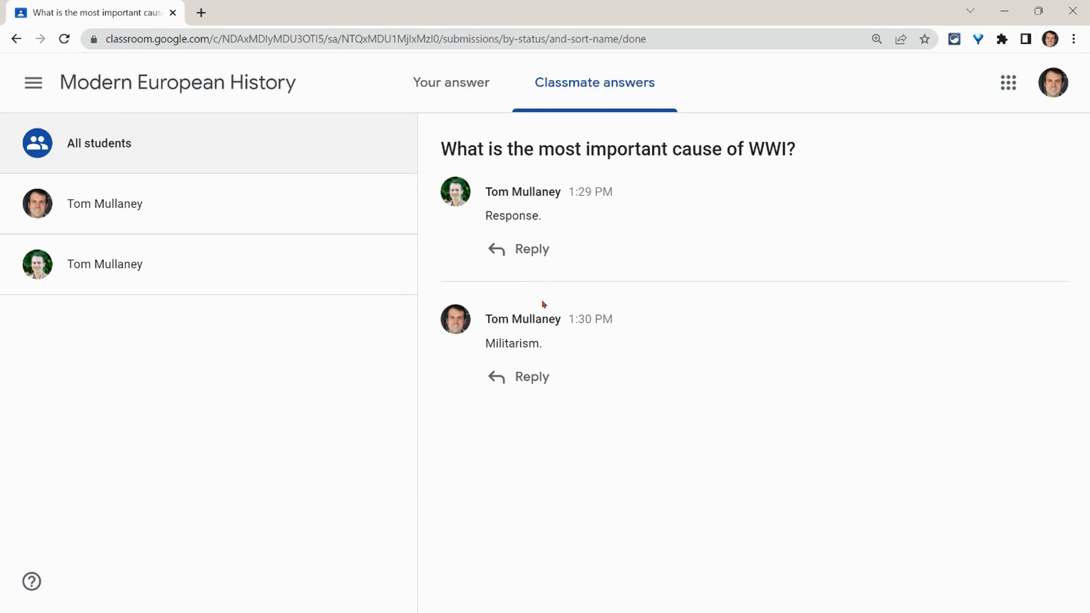
{"action": "left_click", "coordinate": [523, 380]}
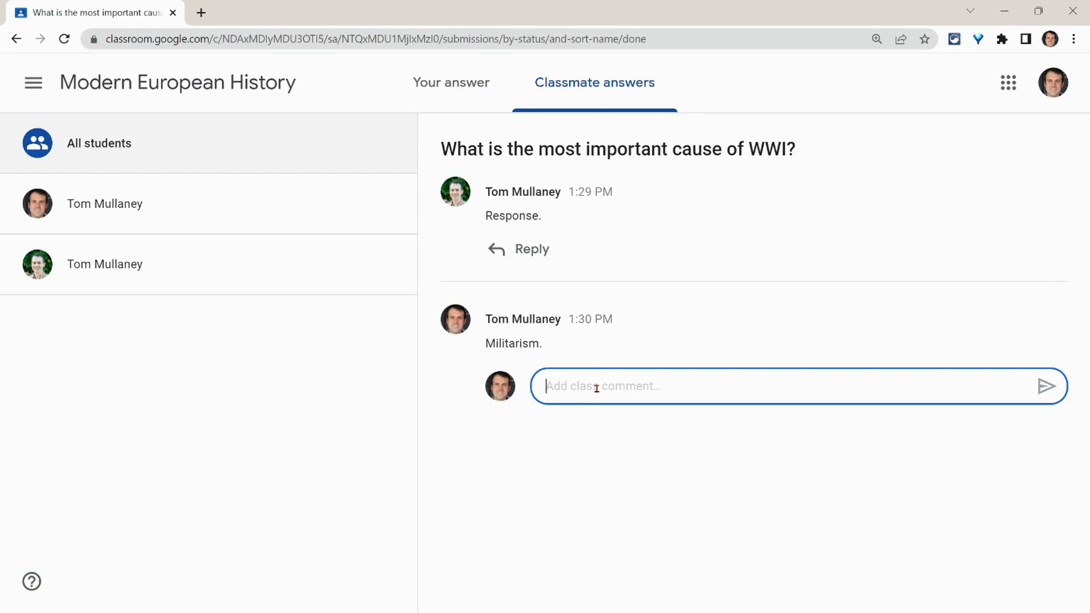
{"action": "left_click", "coordinate": [540, 255]}
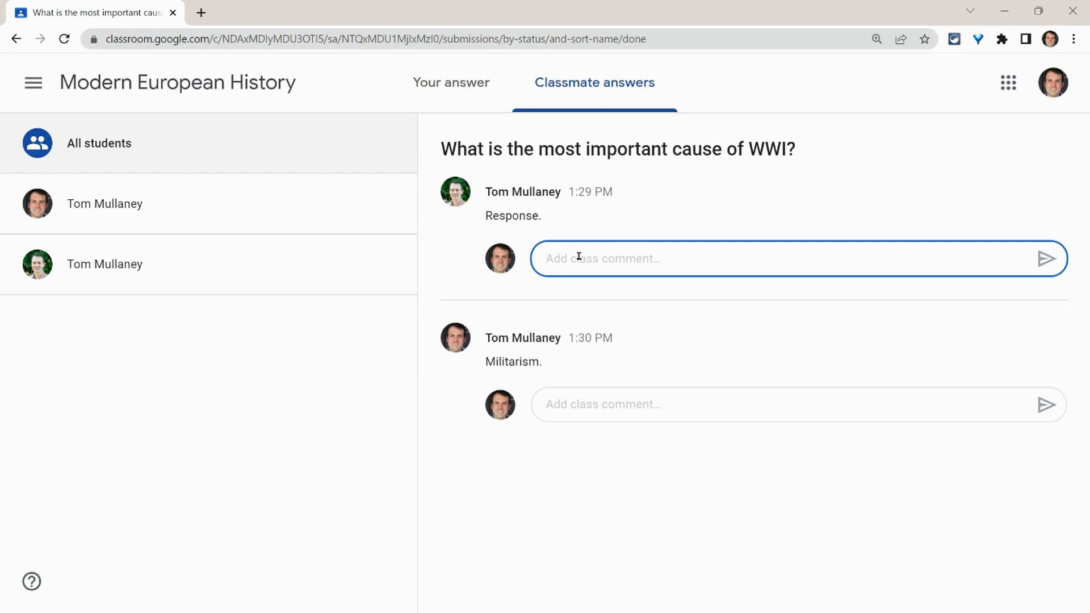
{"action": "type", "text": "Say what"}
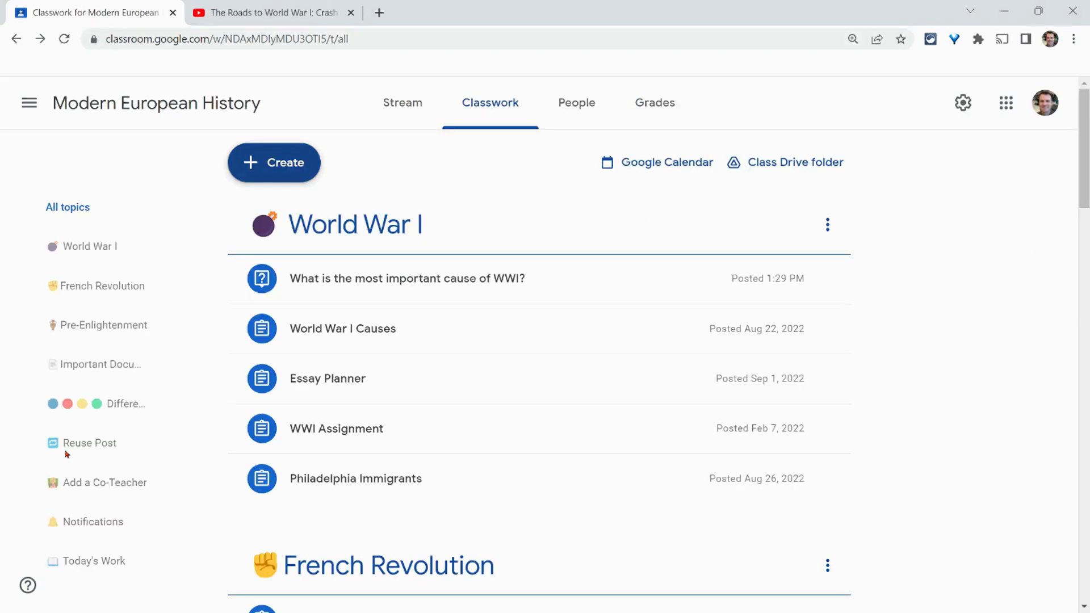
- Expand the WWI question on Classwork and open its 2 turned-in student answers
{"action": "left_click", "coordinate": [517, 284]}
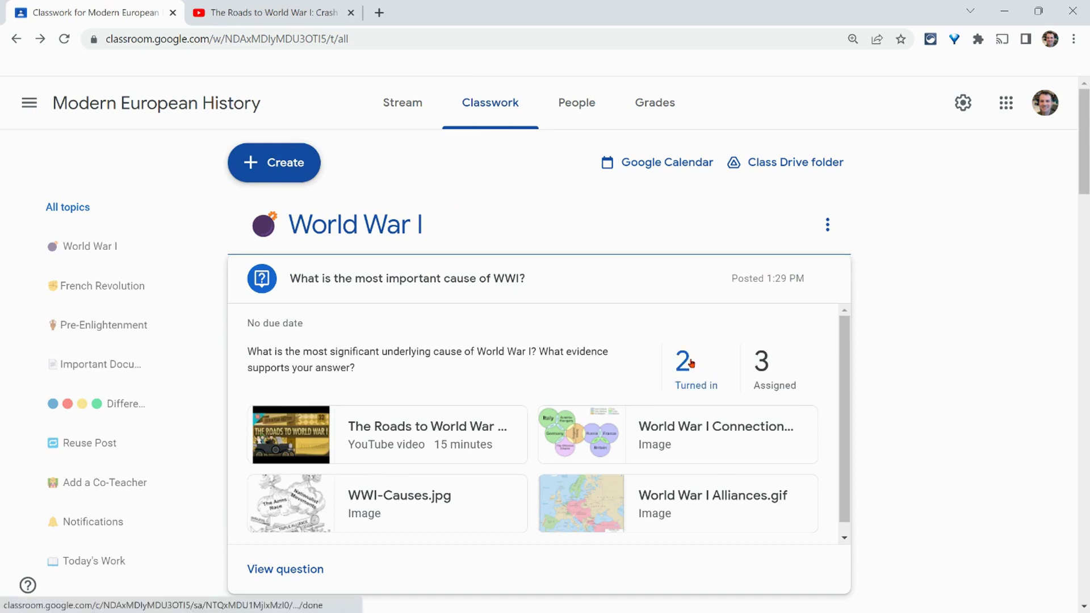
{"action": "left_click", "coordinate": [692, 364]}
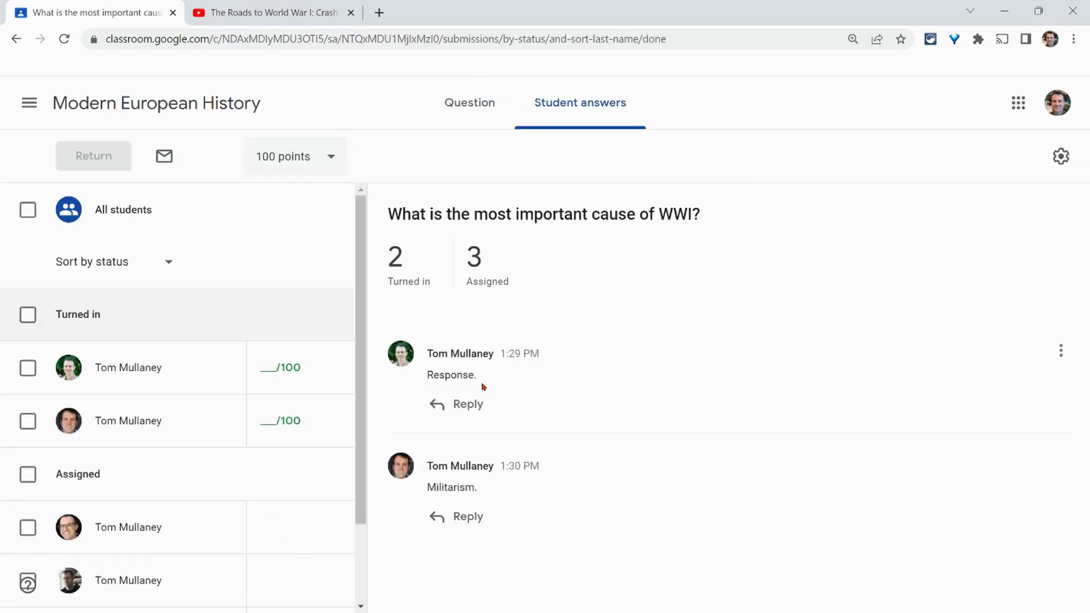
{"action": "left_click", "coordinate": [457, 404]}
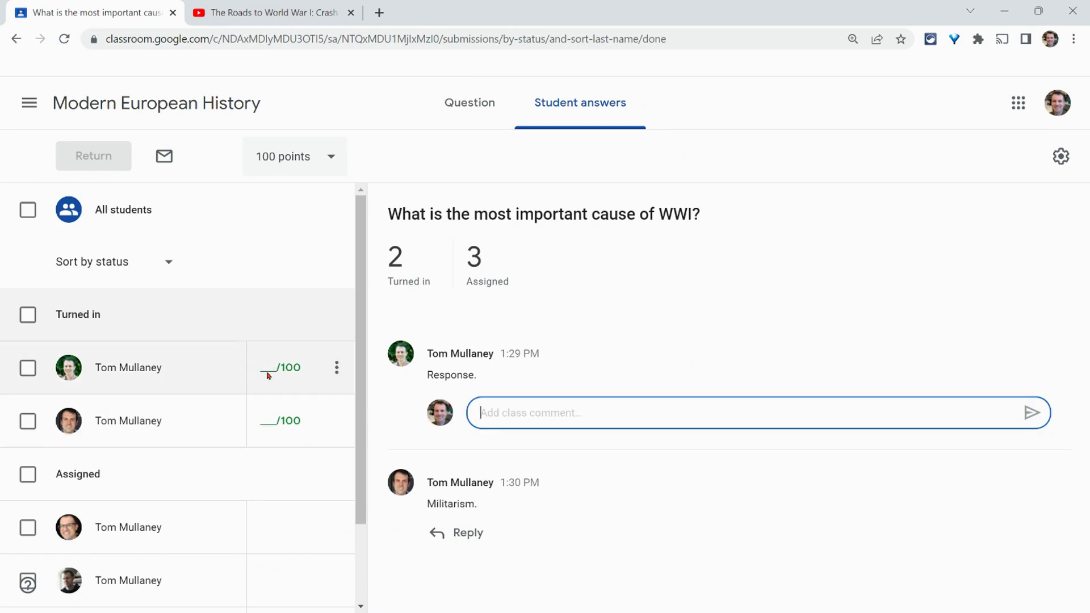
- Toggle the first student's checkbox, try comment boxes on the Response. and Militarism. answers, then open the Question page
{"action": "left_click", "coordinate": [28, 368]}
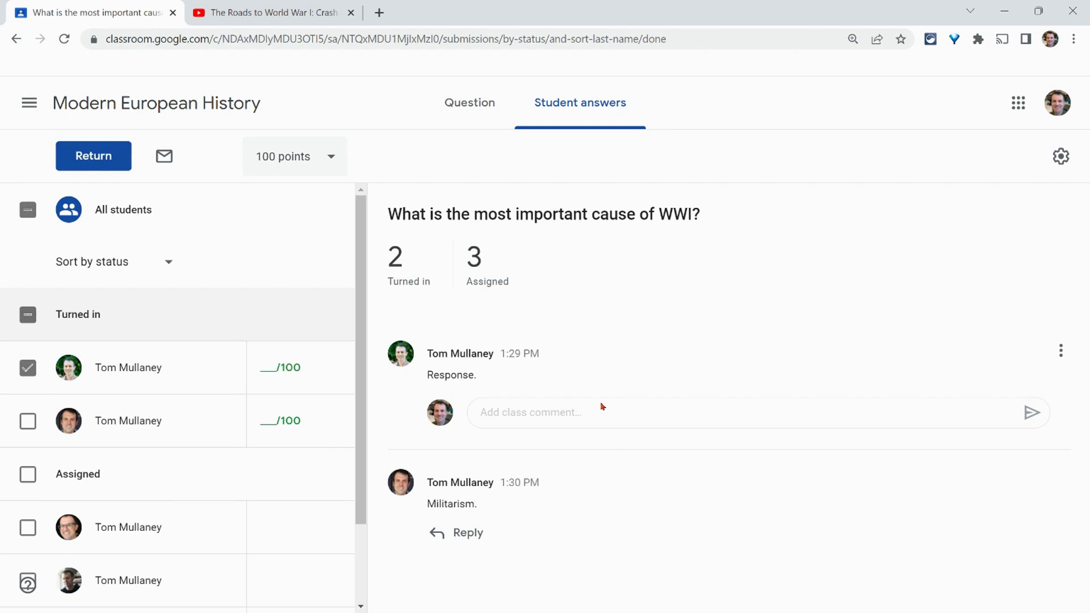
{"action": "left_click", "coordinate": [518, 414]}
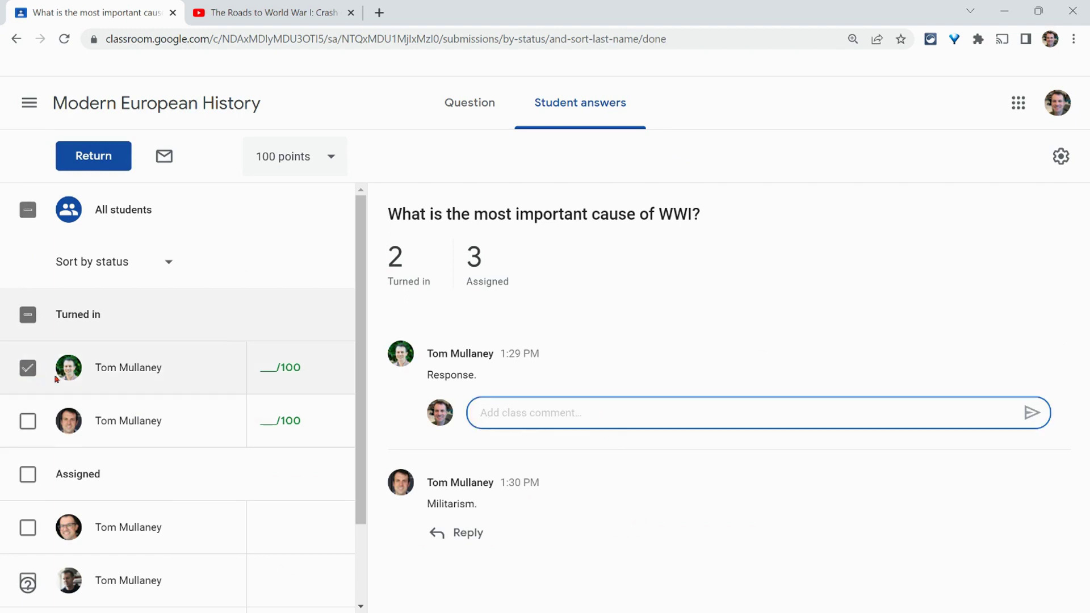
{"action": "left_click", "coordinate": [28, 374]}
{"action": "left_click", "coordinate": [625, 421]}
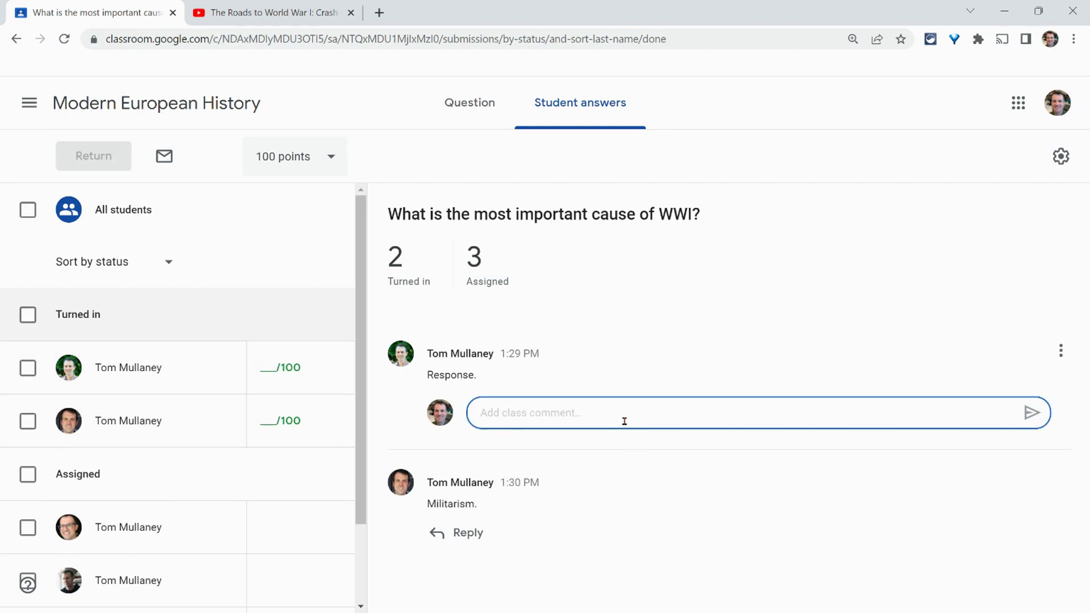
{"action": "left_click", "coordinate": [475, 534]}
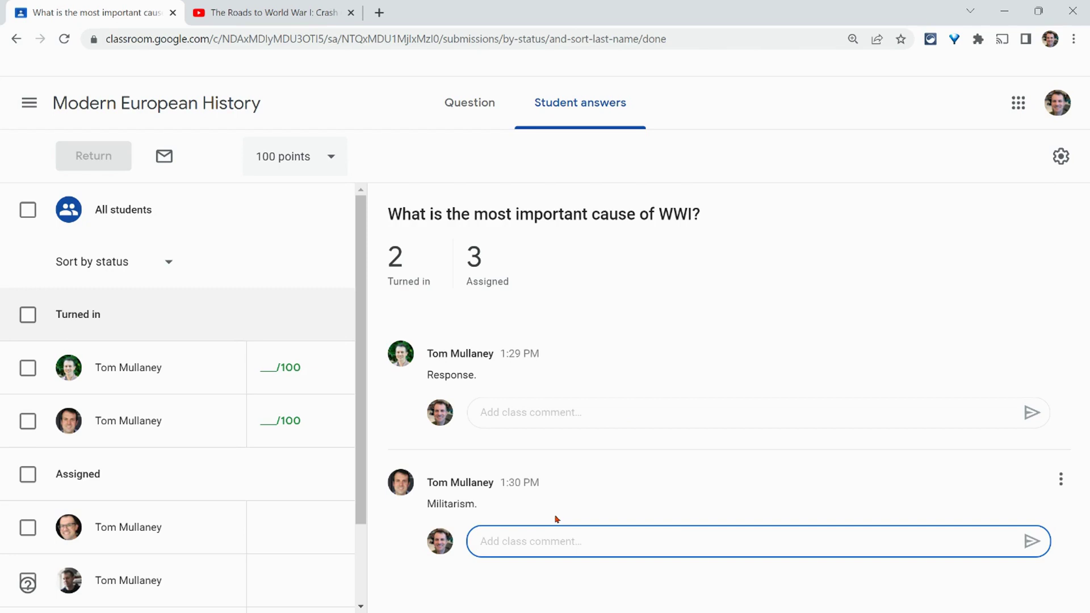
{"action": "left_click", "coordinate": [469, 114]}
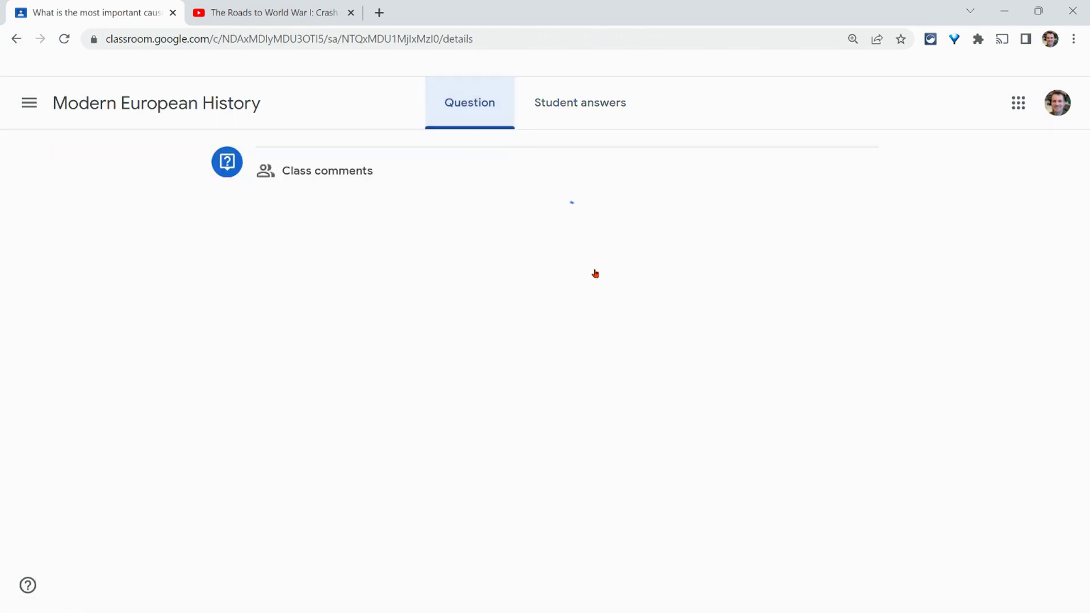